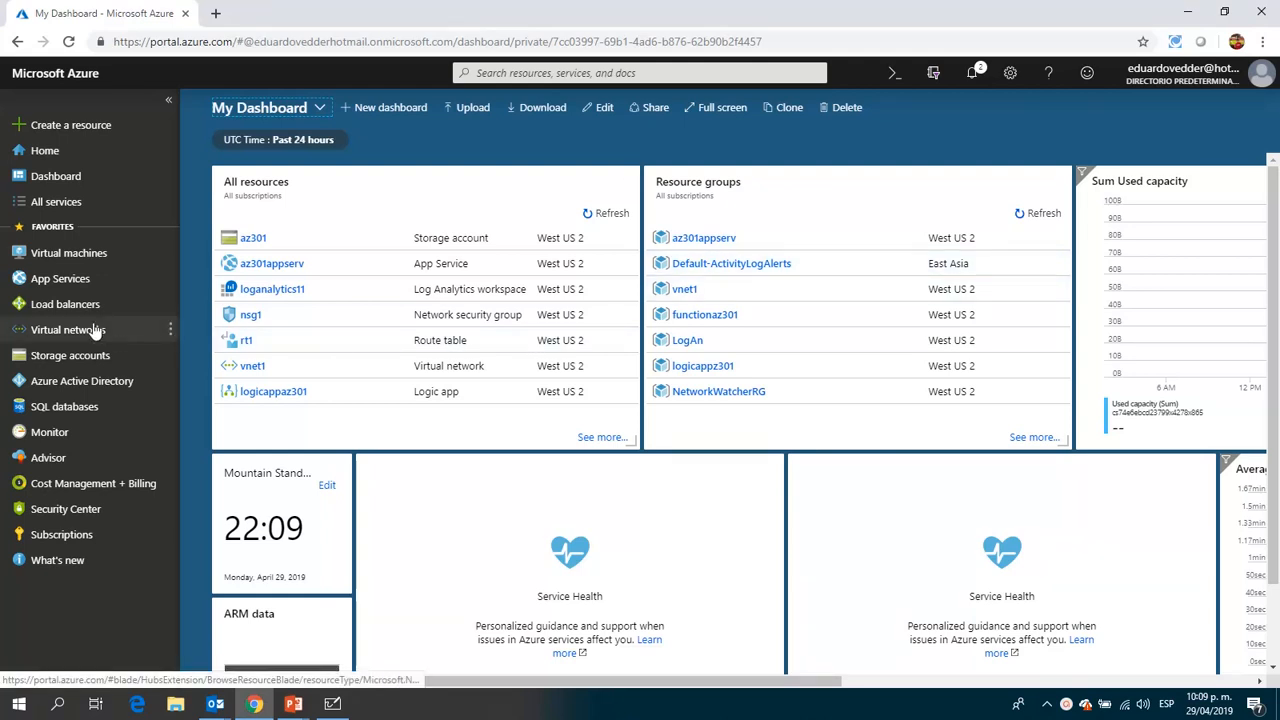
# Open Storage accounts from the Storage category of all services and start creating a new storage account
pyautogui.click(64, 208)
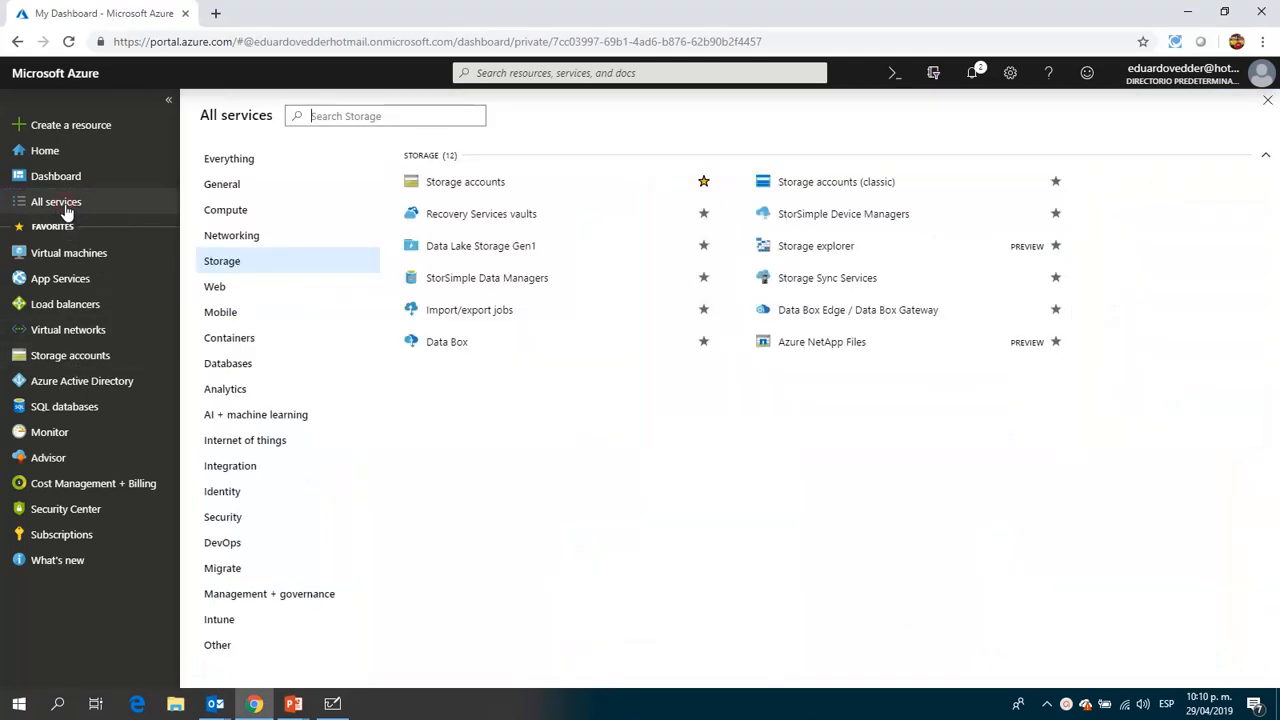
pyautogui.click(257, 265)
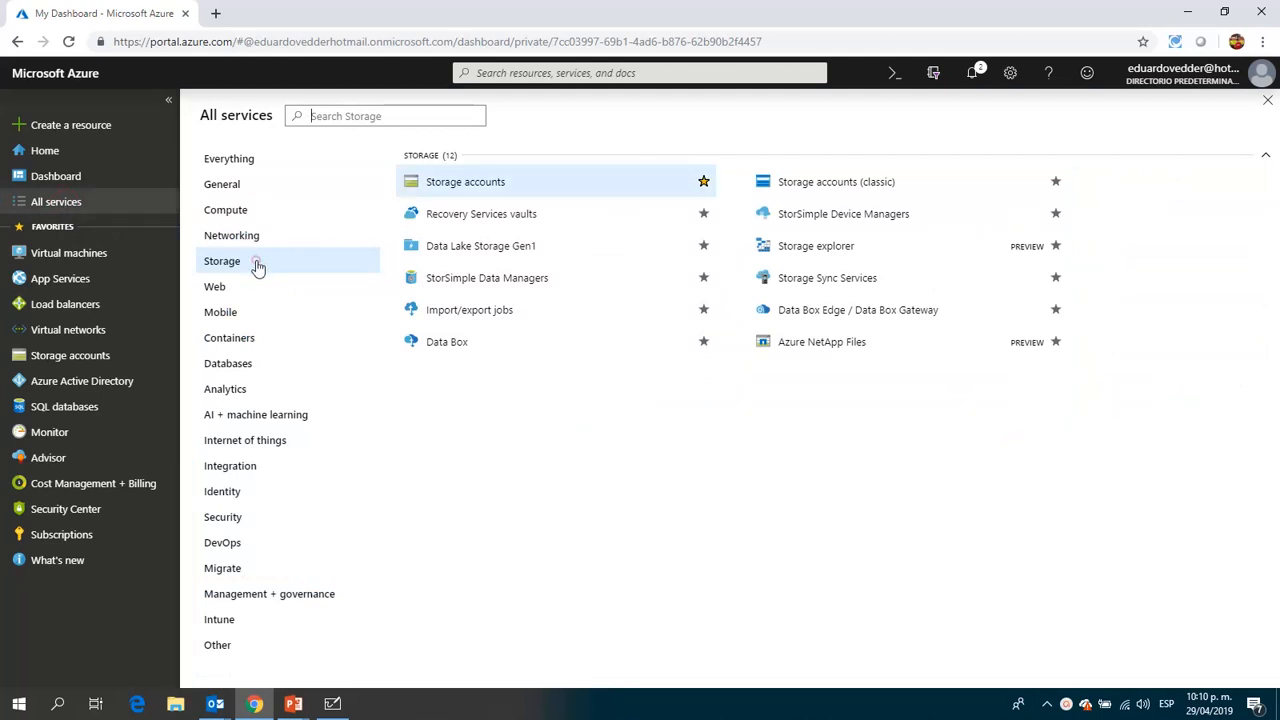
pyautogui.click(488, 185)
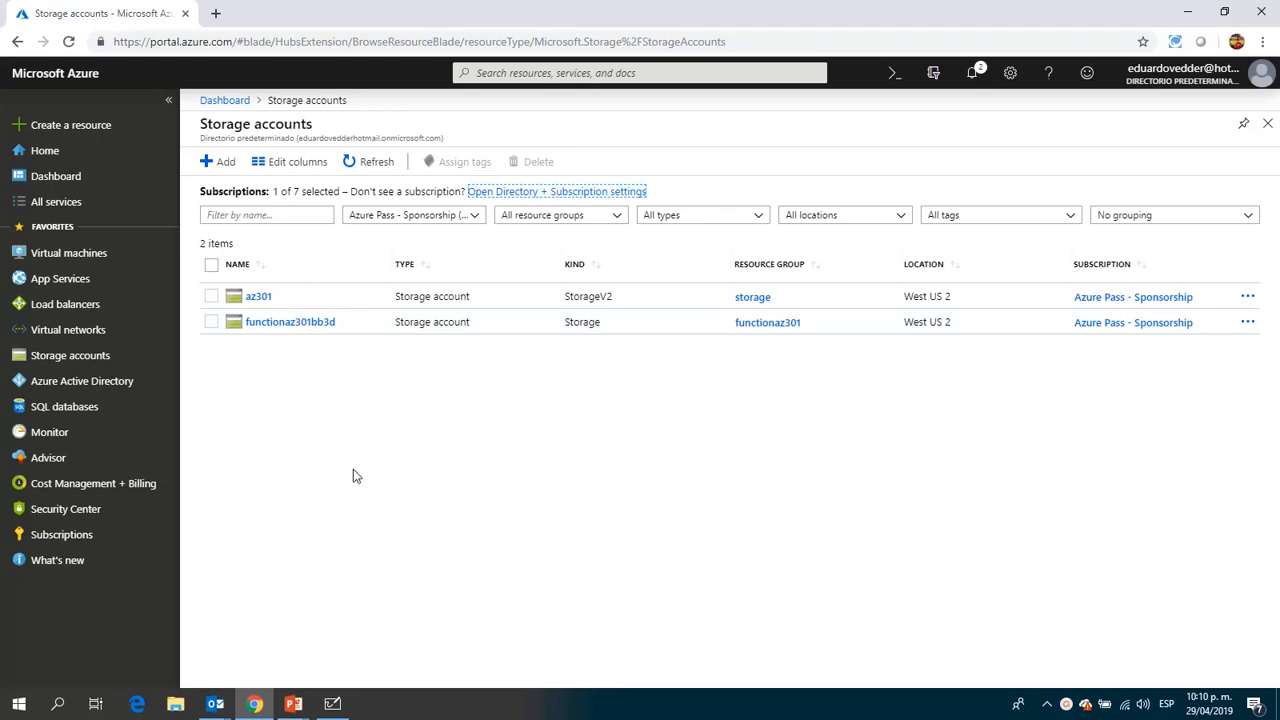
pyautogui.click(222, 163)
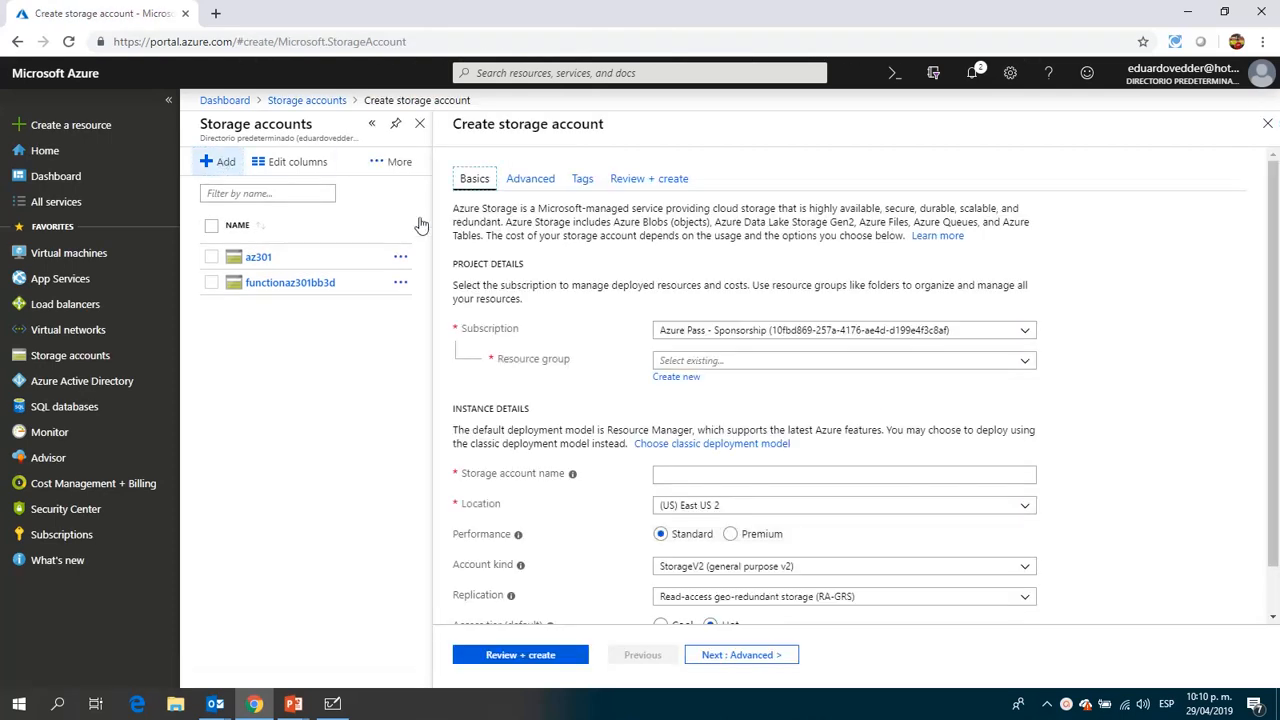
# Create a new resource group named storagerg for the storage account, keeping the Azure Pass - Sponsorship subscription
pyautogui.click(800, 329)
pyautogui.click(1090, 301)
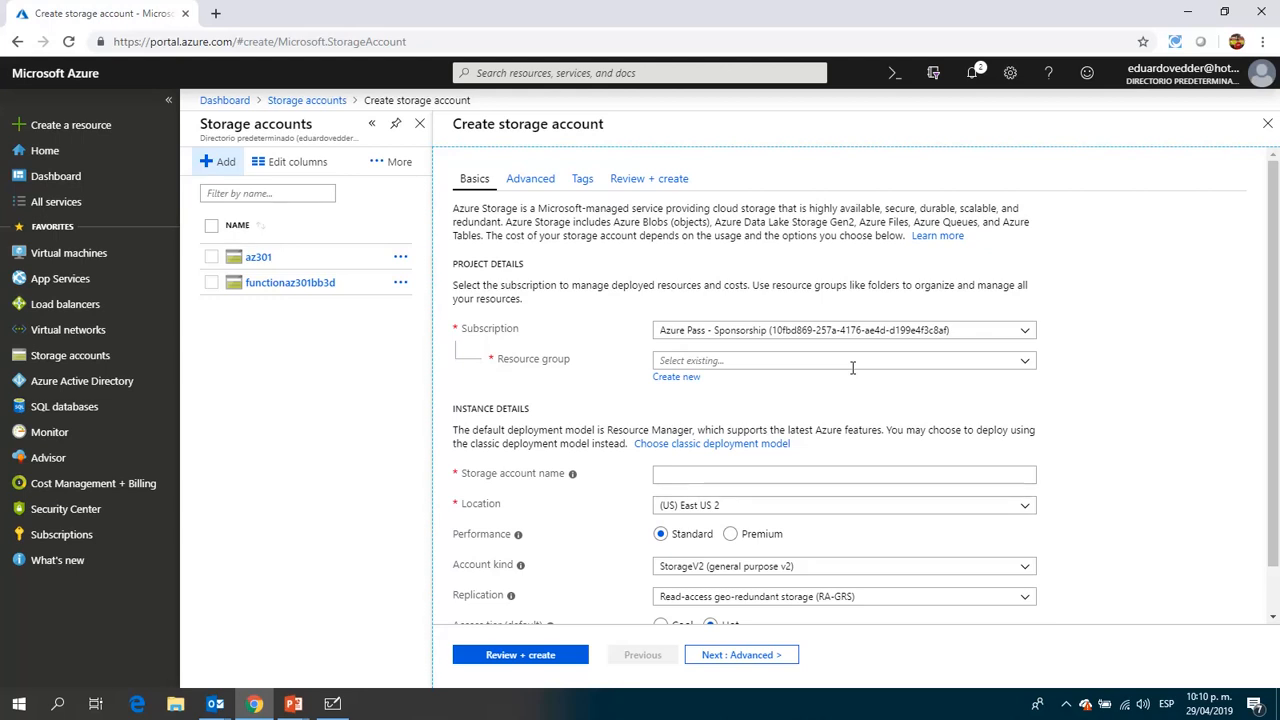
pyautogui.click(690, 380)
pyautogui.write('storage')
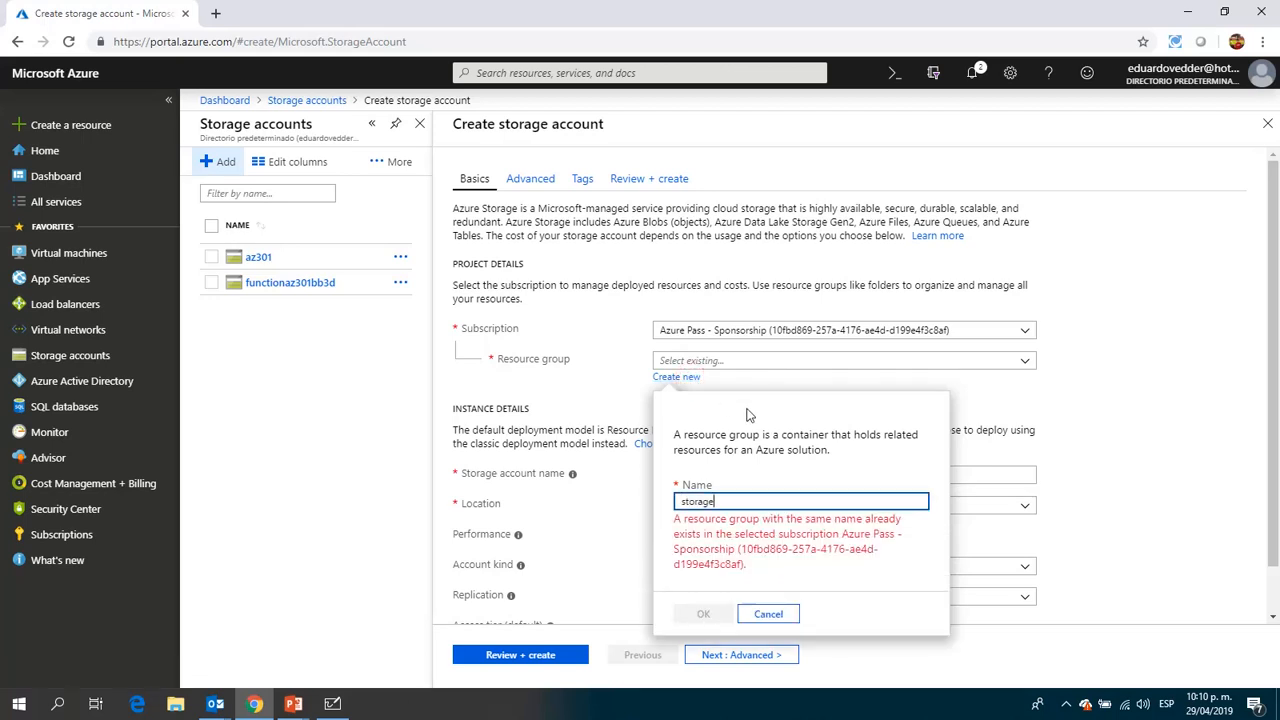
pyautogui.write('g')
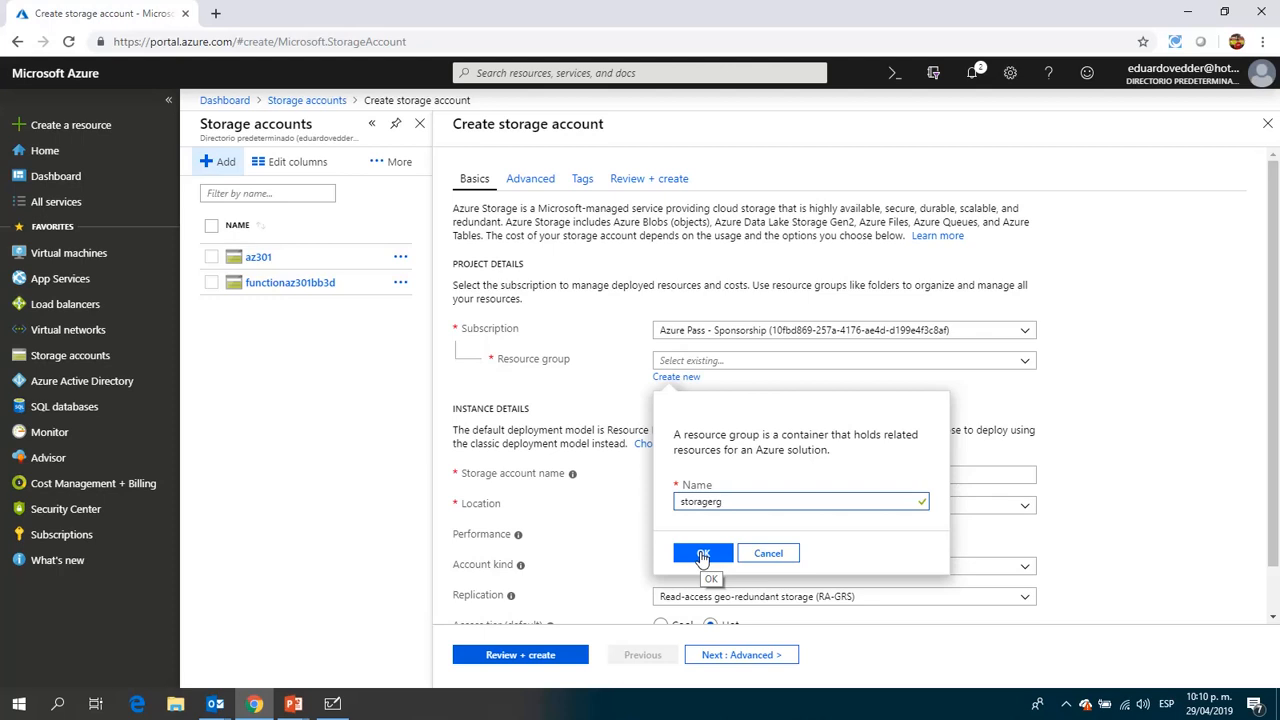
pyautogui.click(703, 555)
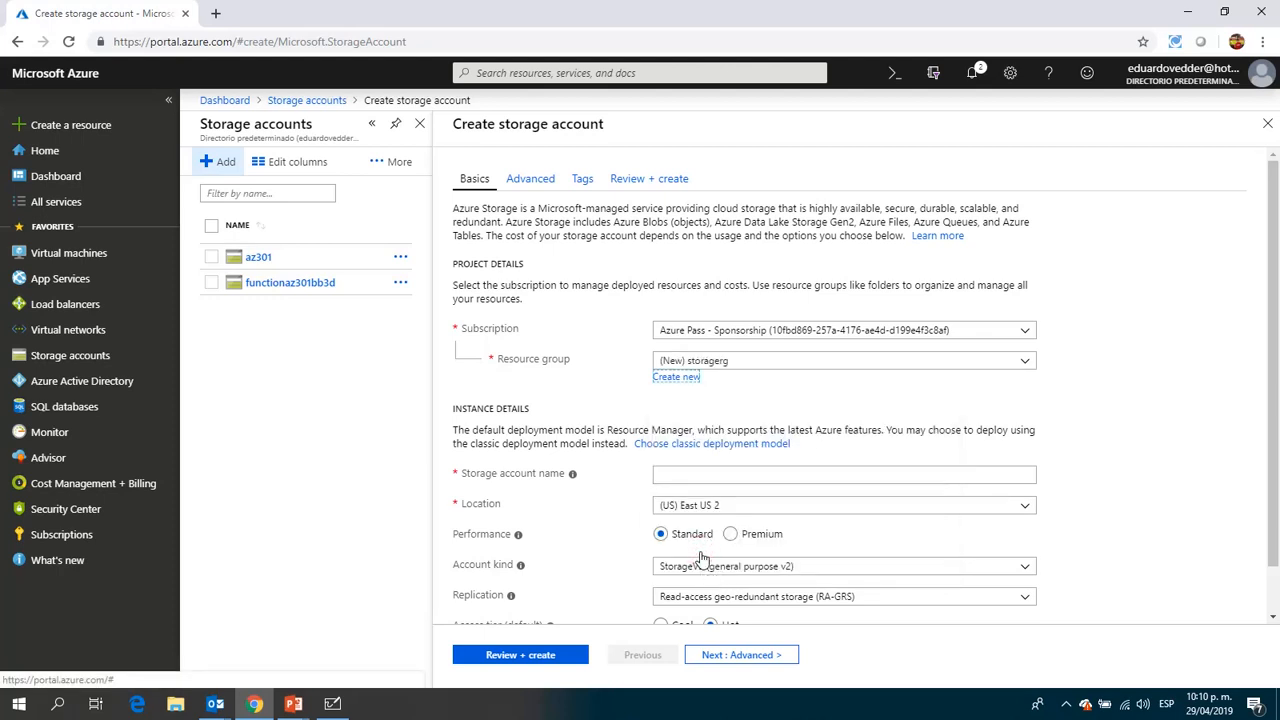
# Name the storage account storageaccountvideo
pyautogui.click(760, 468)
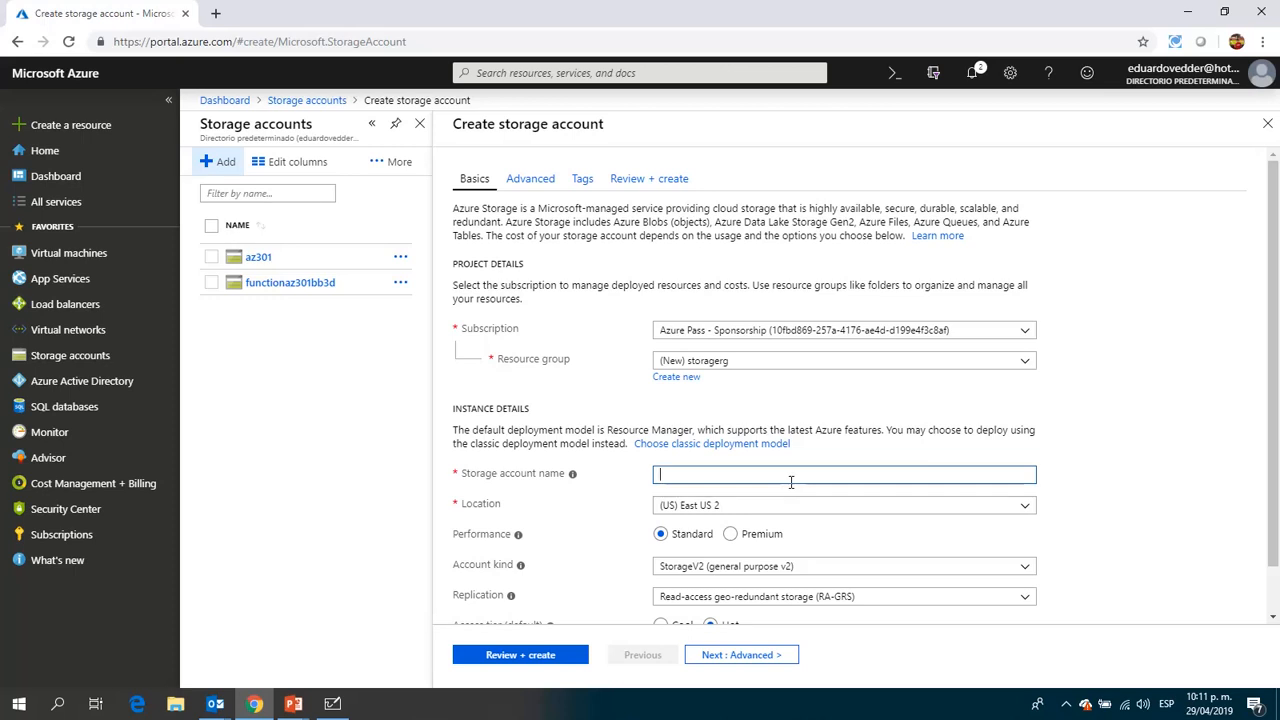
pyautogui.write('storageaccounbt')
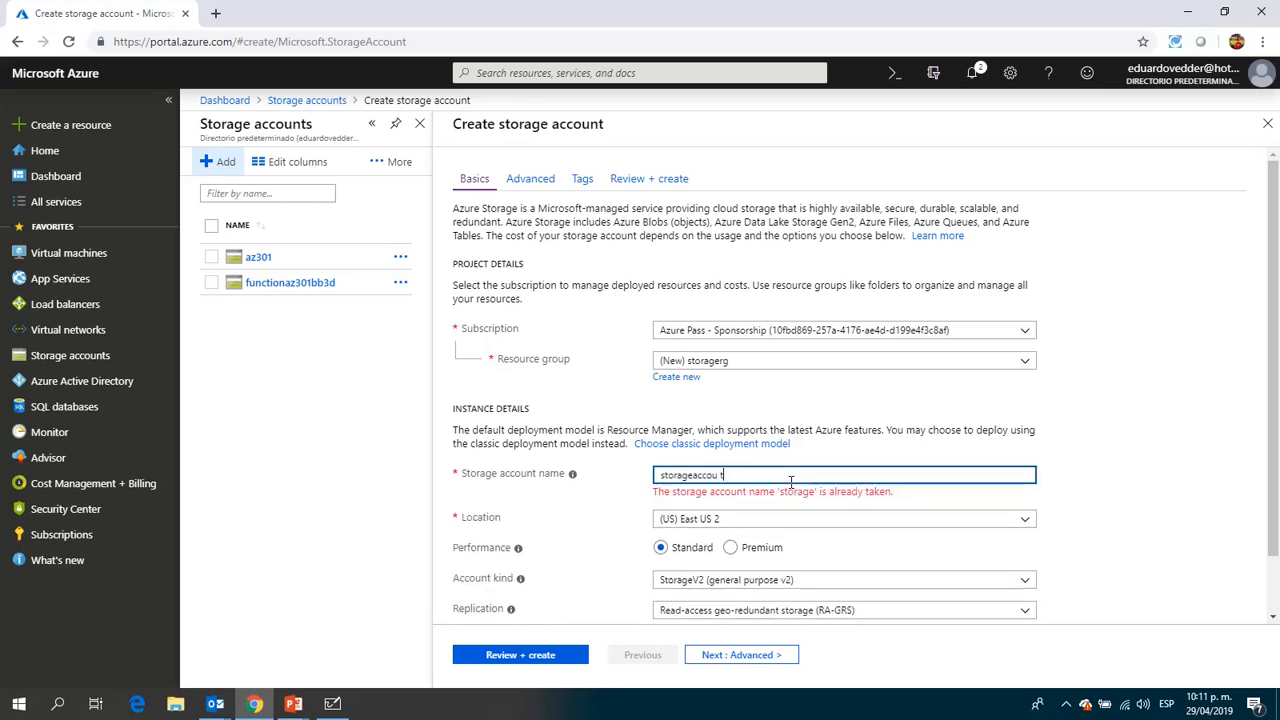
pyautogui.press('BackSpace')
pyautogui.press('BackSpace')
pyautogui.write('tvideo')
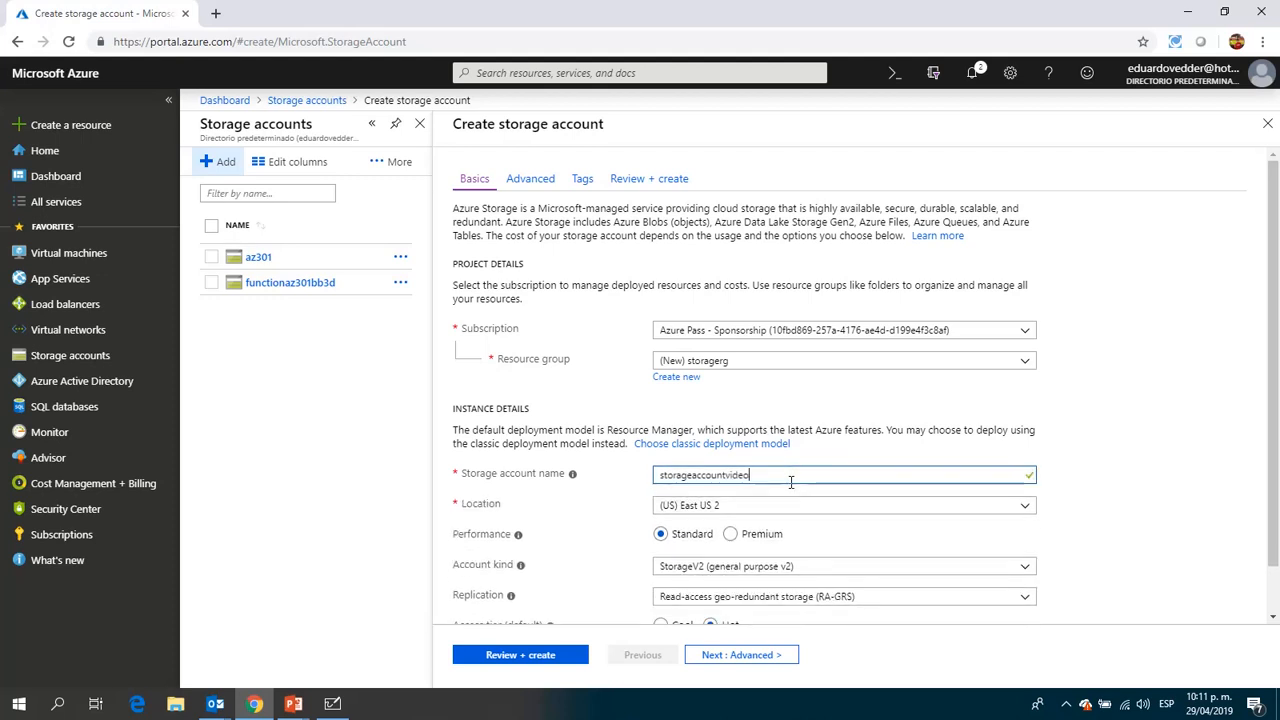
# Look through the available regions and set the storage account's location to (US) West US
pyautogui.click(885, 509)
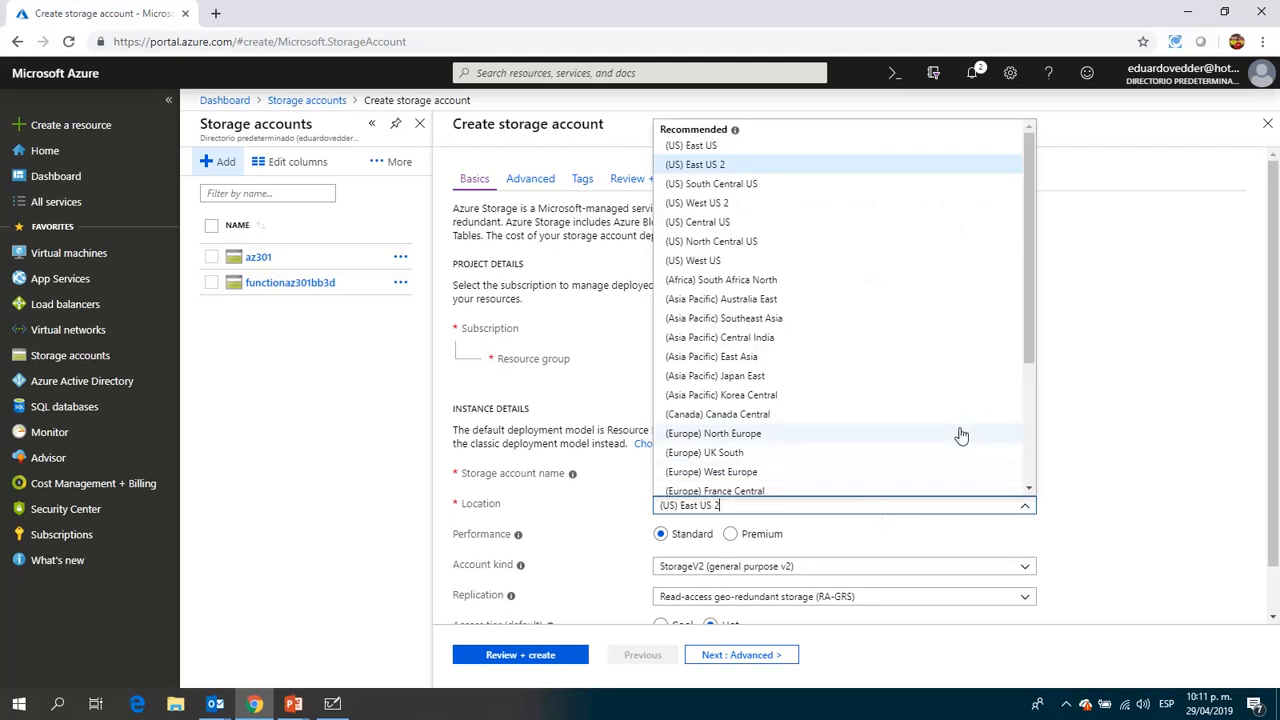
pyautogui.moveTo(1025, 352); pyautogui.dragTo(1050, 493)
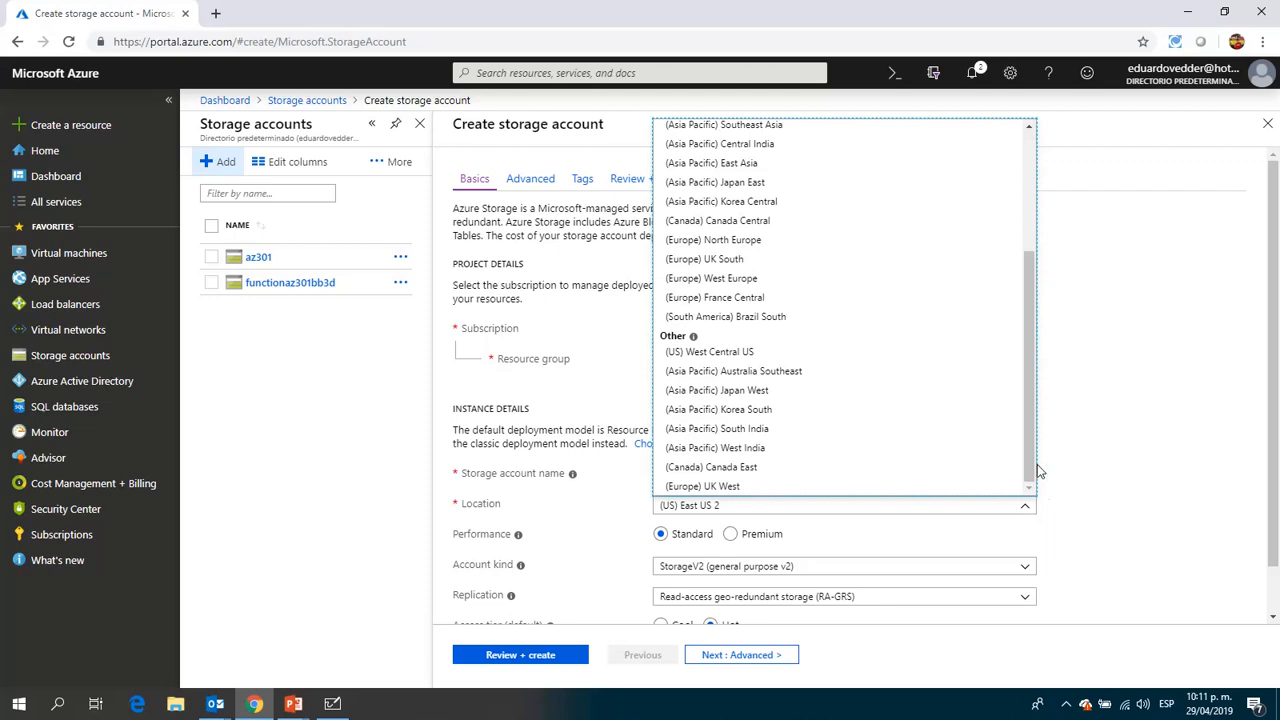
pyautogui.moveTo(1028, 428); pyautogui.dragTo(1026, 266)
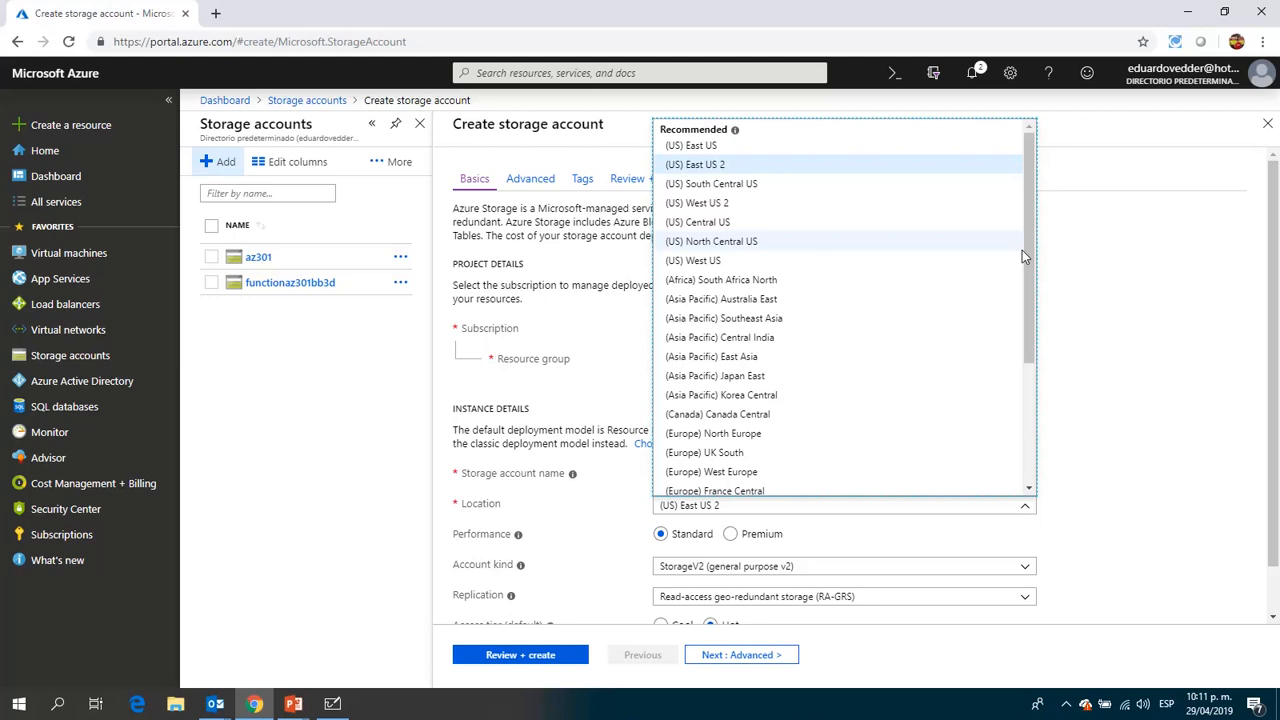
pyautogui.click(714, 260)
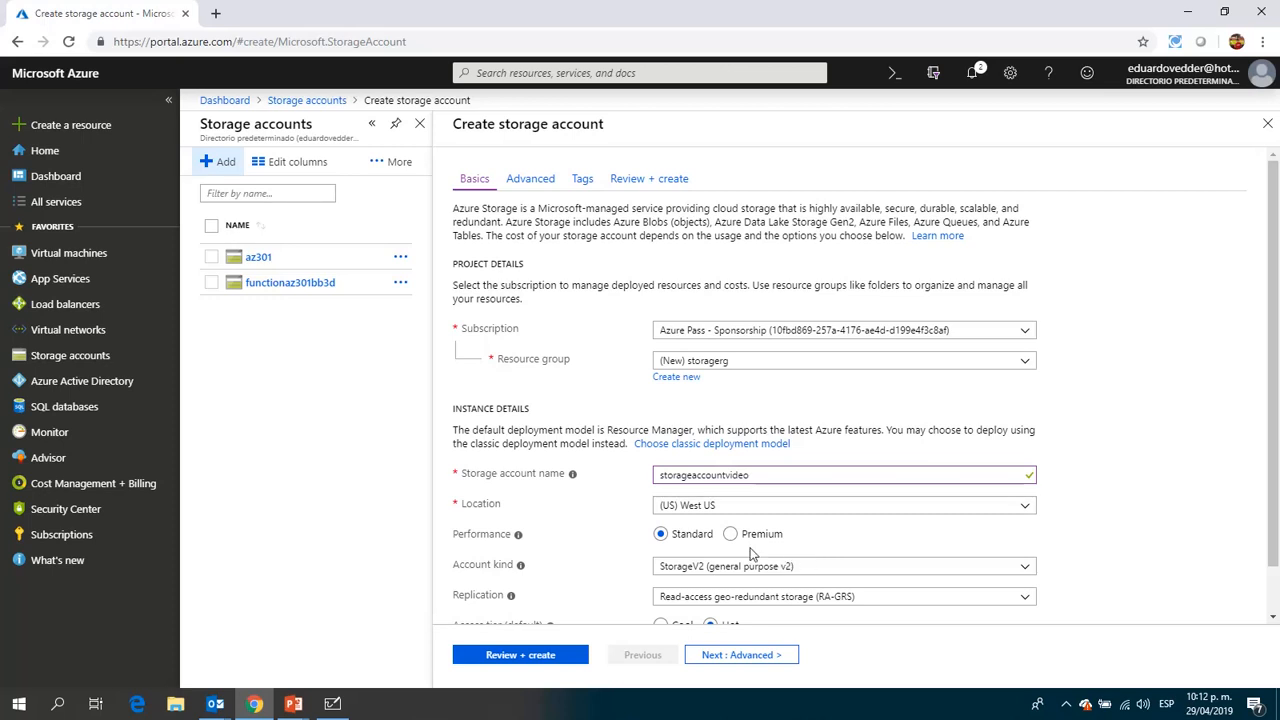
# Switch the storage account's performance to Premium and back to Standard
pyautogui.click(732, 538)
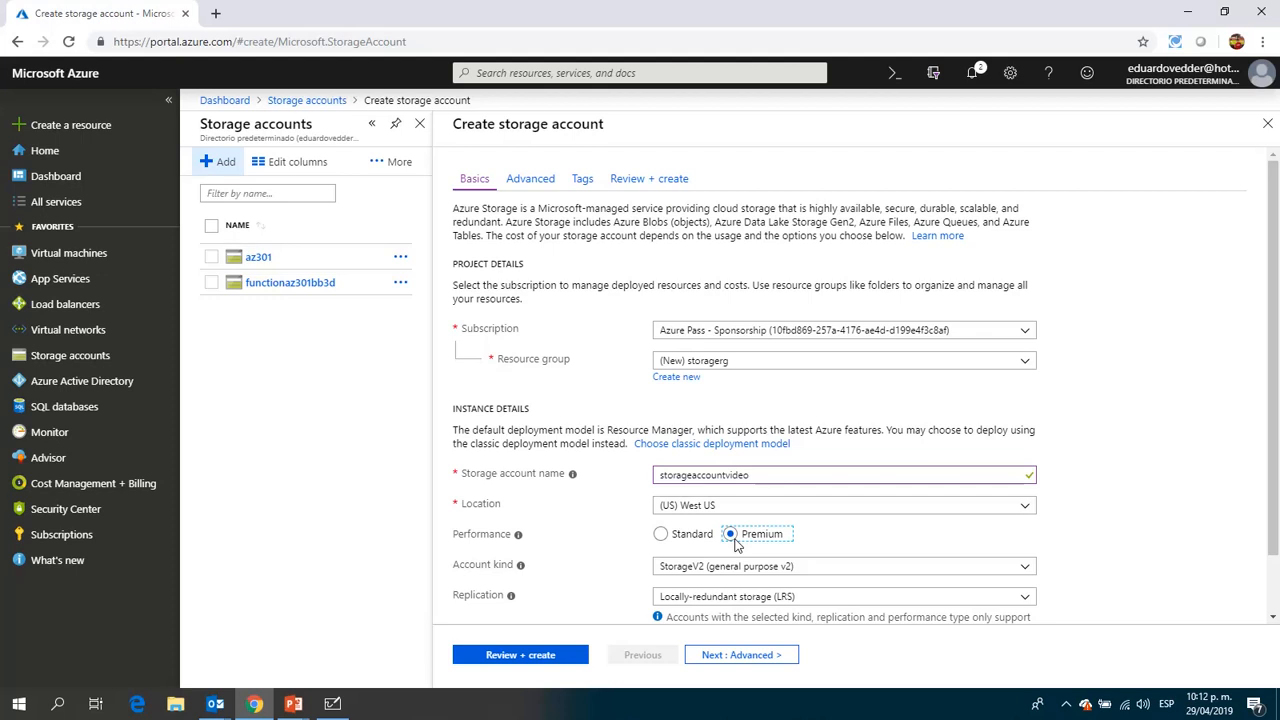
pyautogui.click(660, 534)
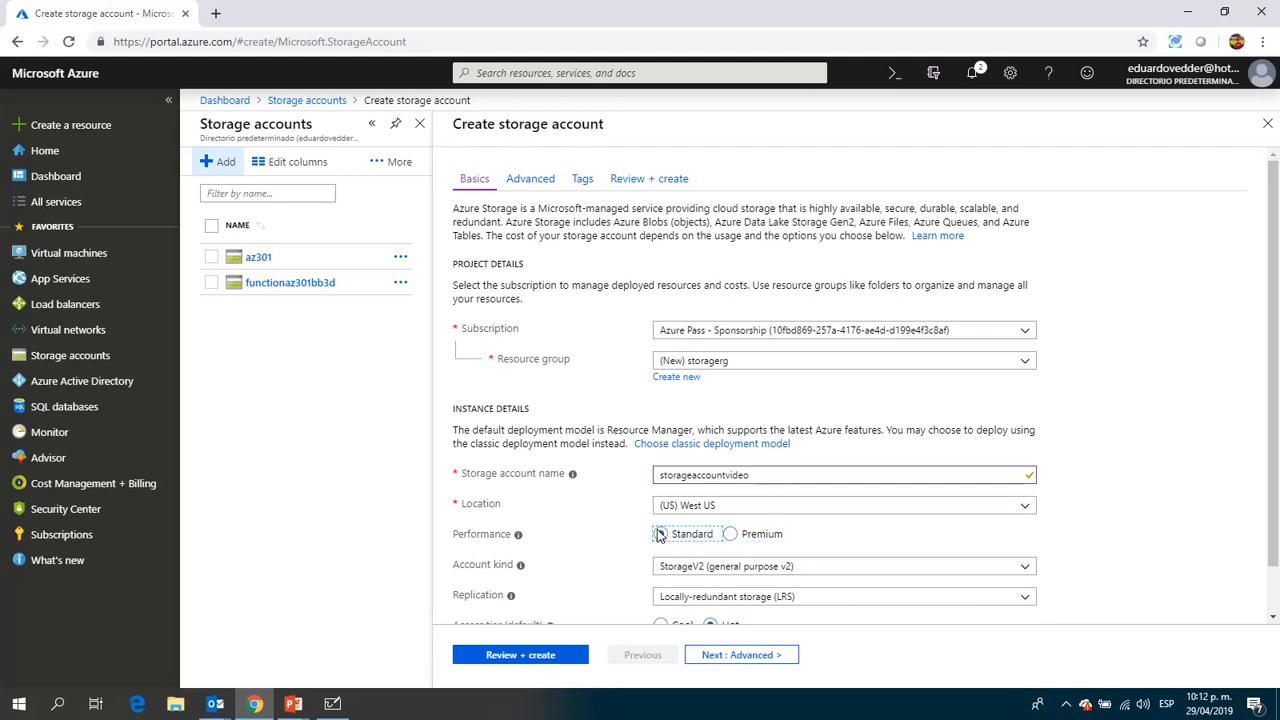
pyautogui.click(948, 538)
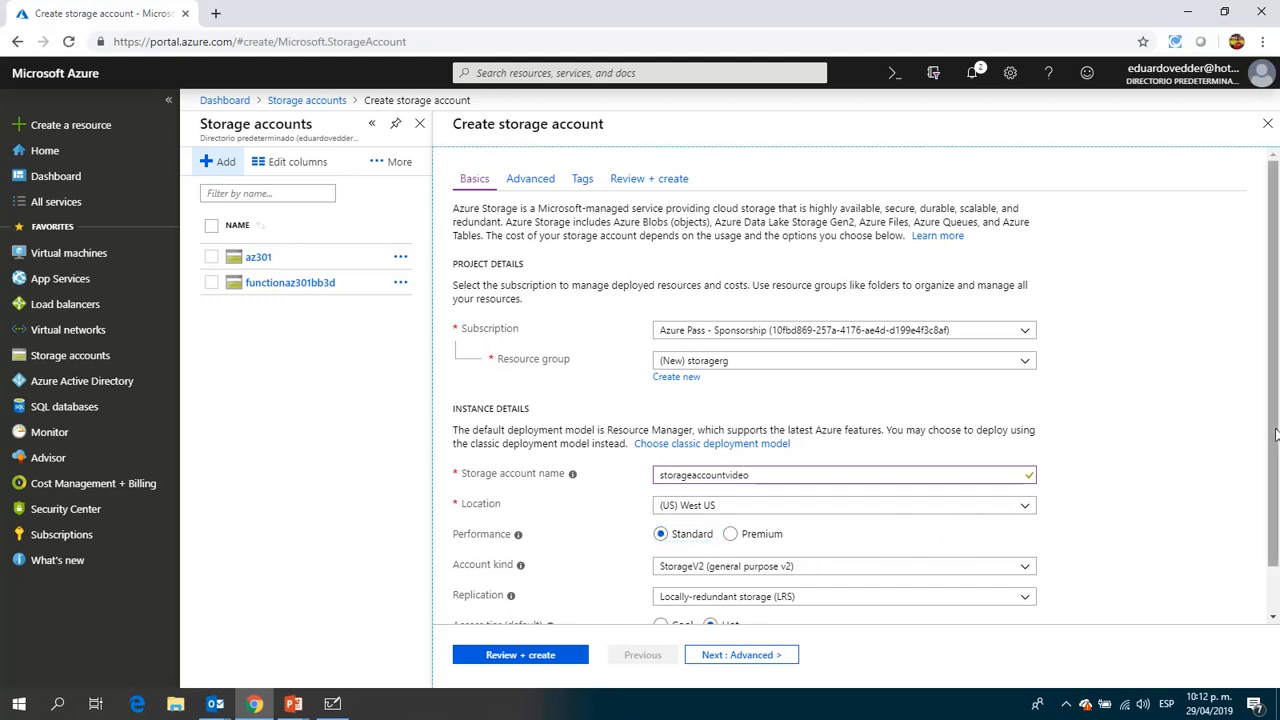
# Check the account kind options and set the default access tier to Cool
pyautogui.scroll(-1, 1270, 432)
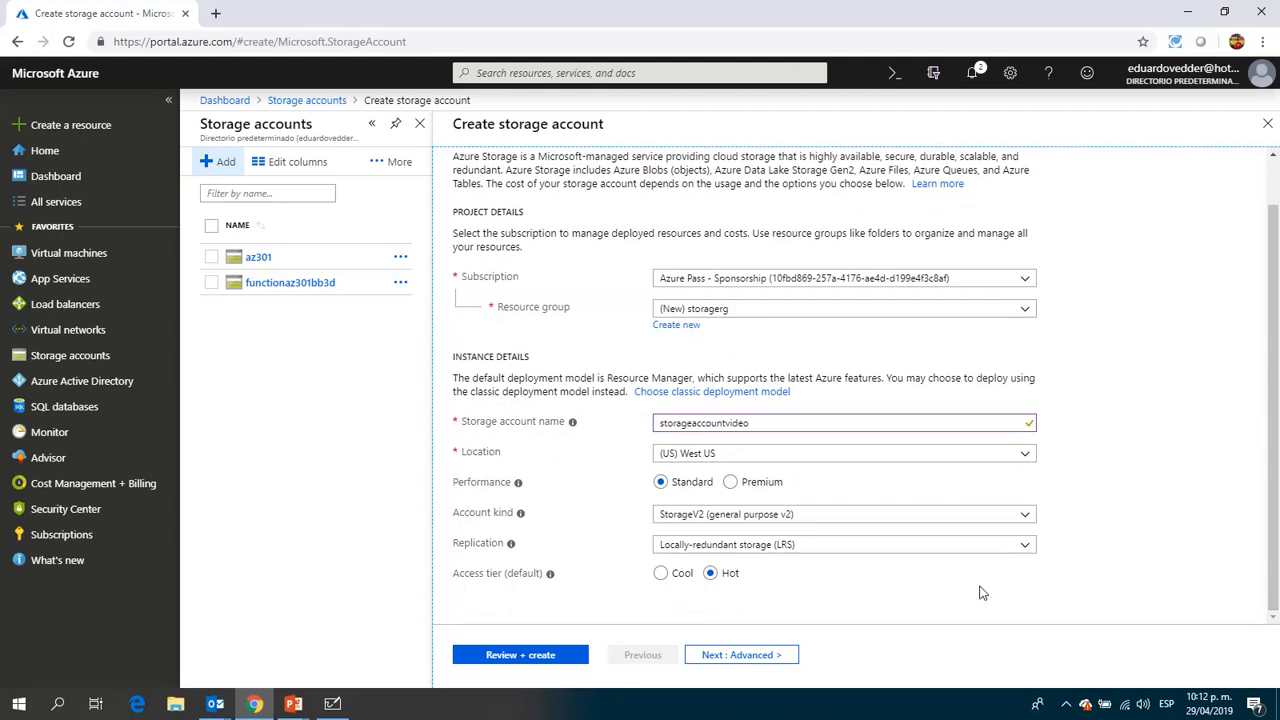
pyautogui.click(790, 520)
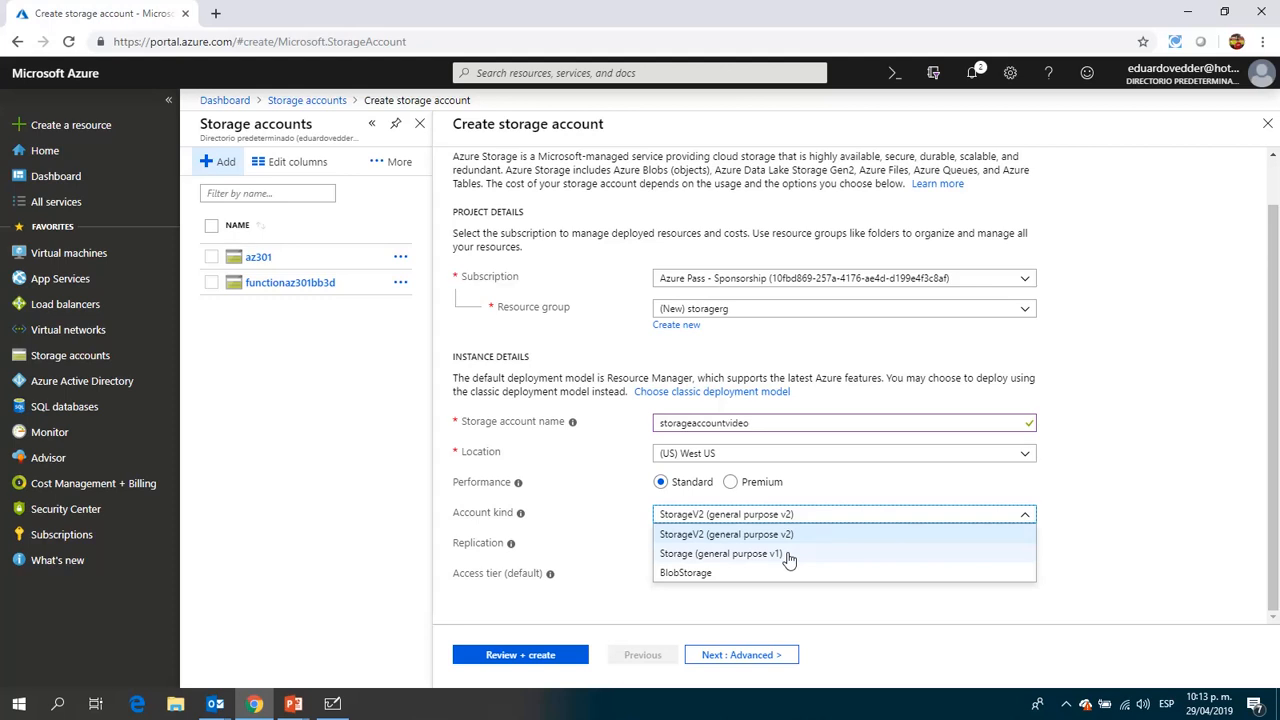
pyautogui.click(583, 587)
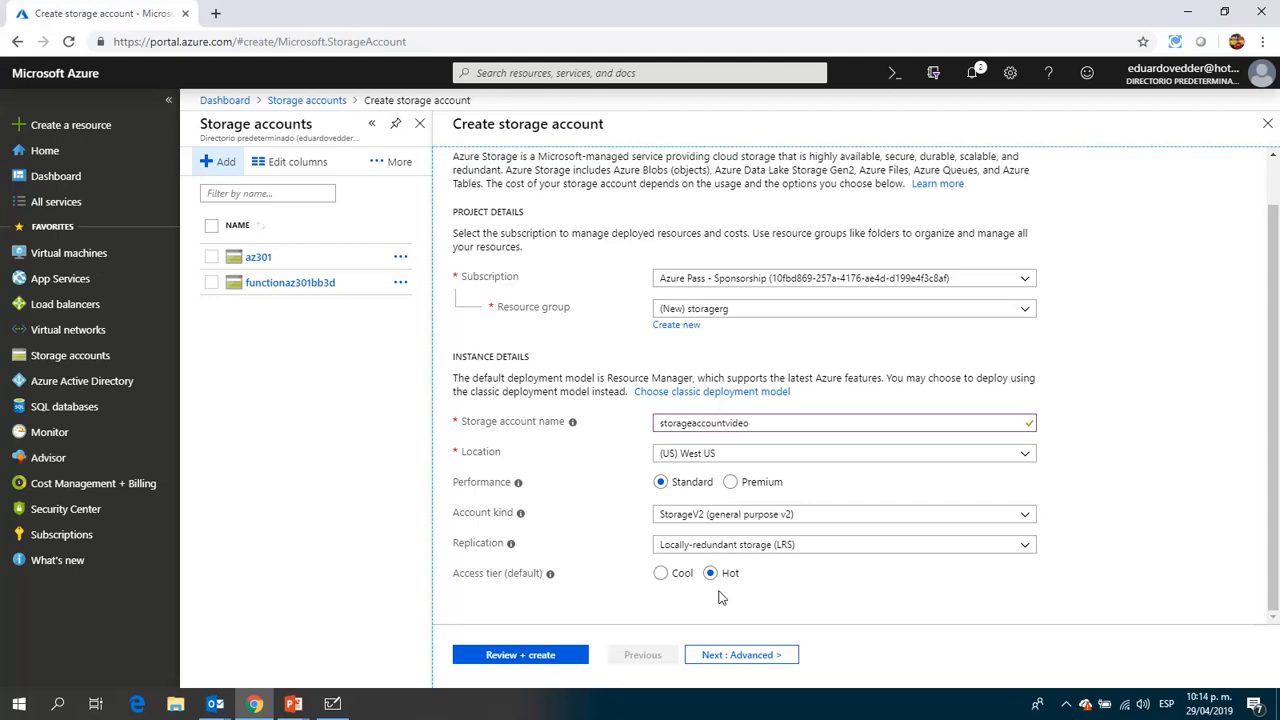
pyautogui.click(661, 575)
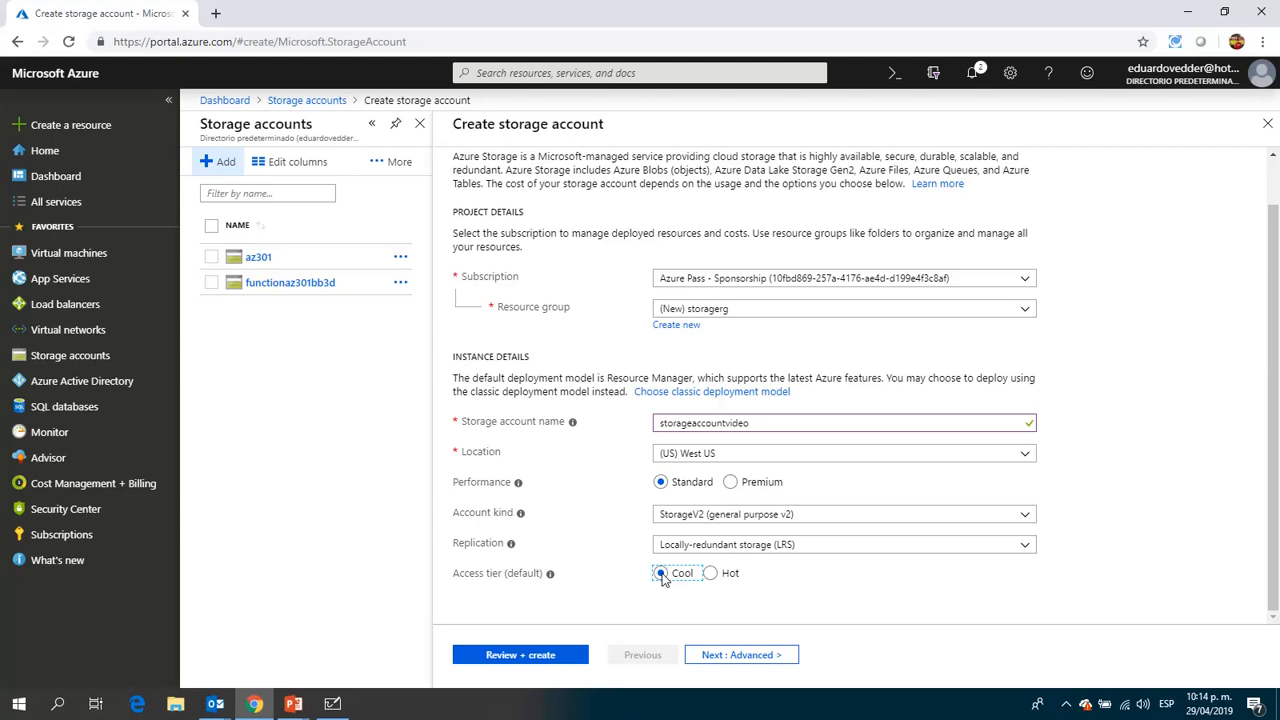
# Try the Storage (general purpose v1) and BlobStorage account kinds, returning to StorageV2 (general purpose v2) after each
pyautogui.click(786, 515)
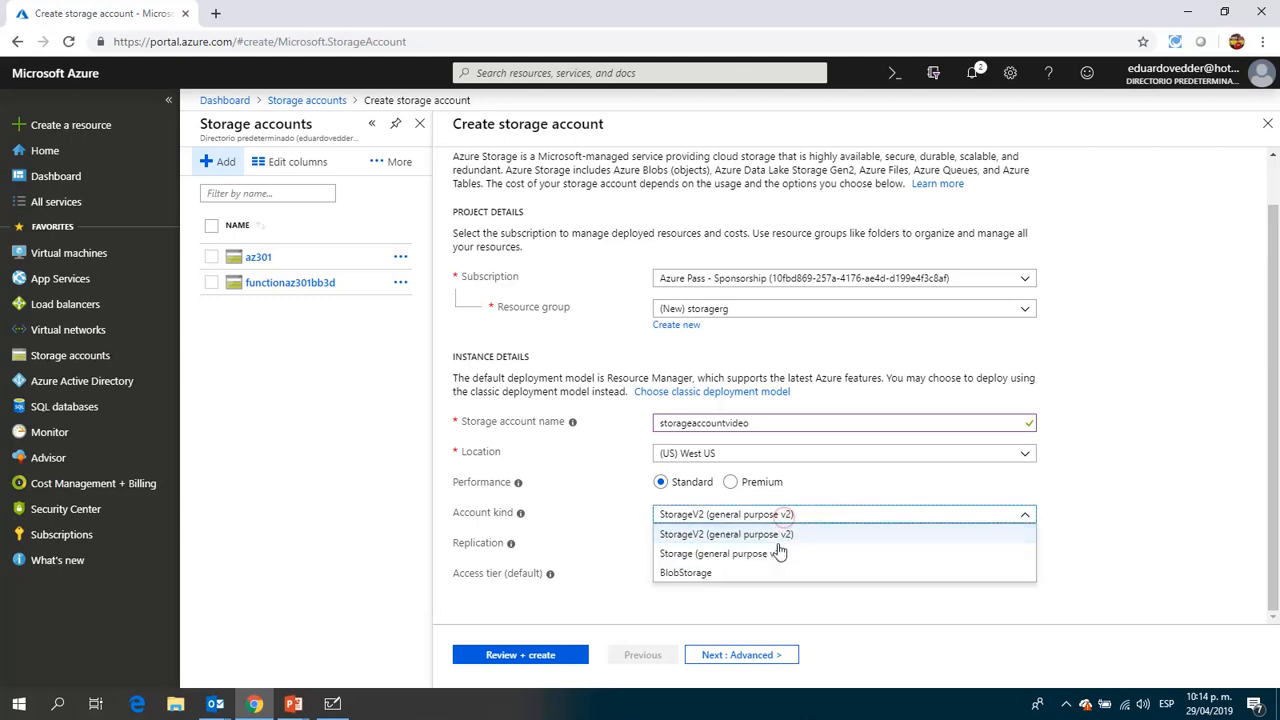
pyautogui.click(776, 553)
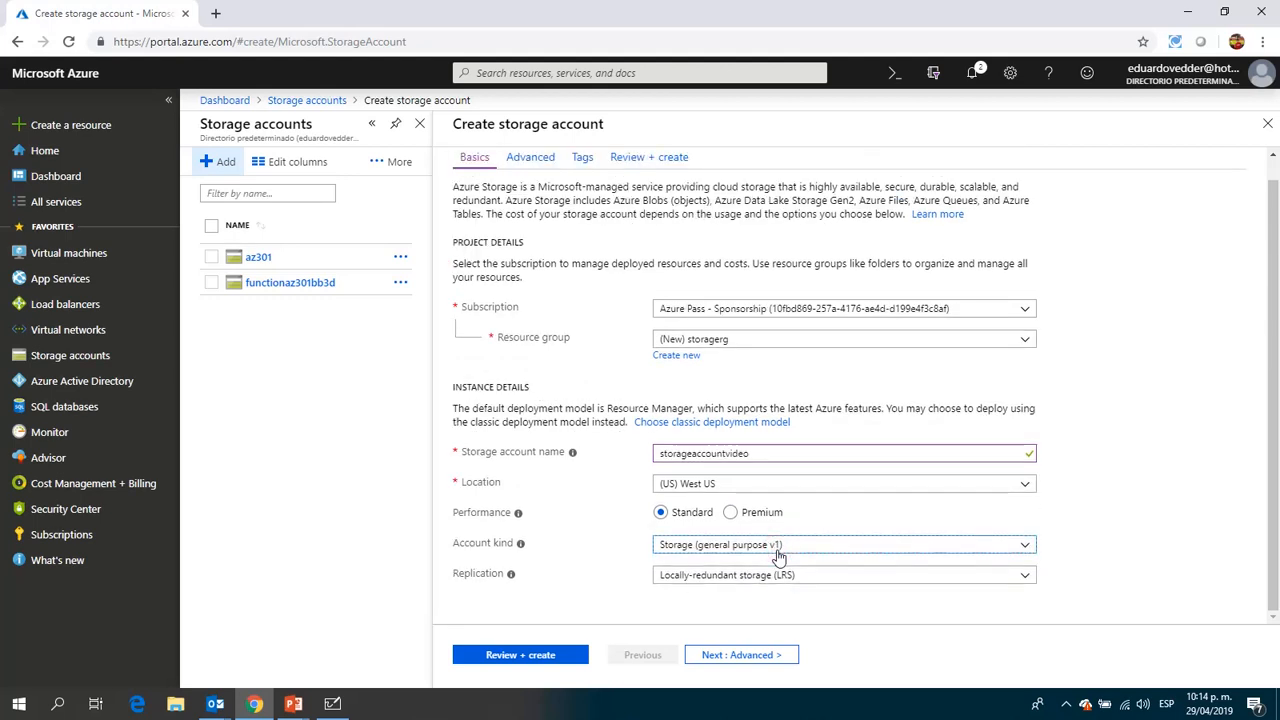
pyautogui.click(776, 549)
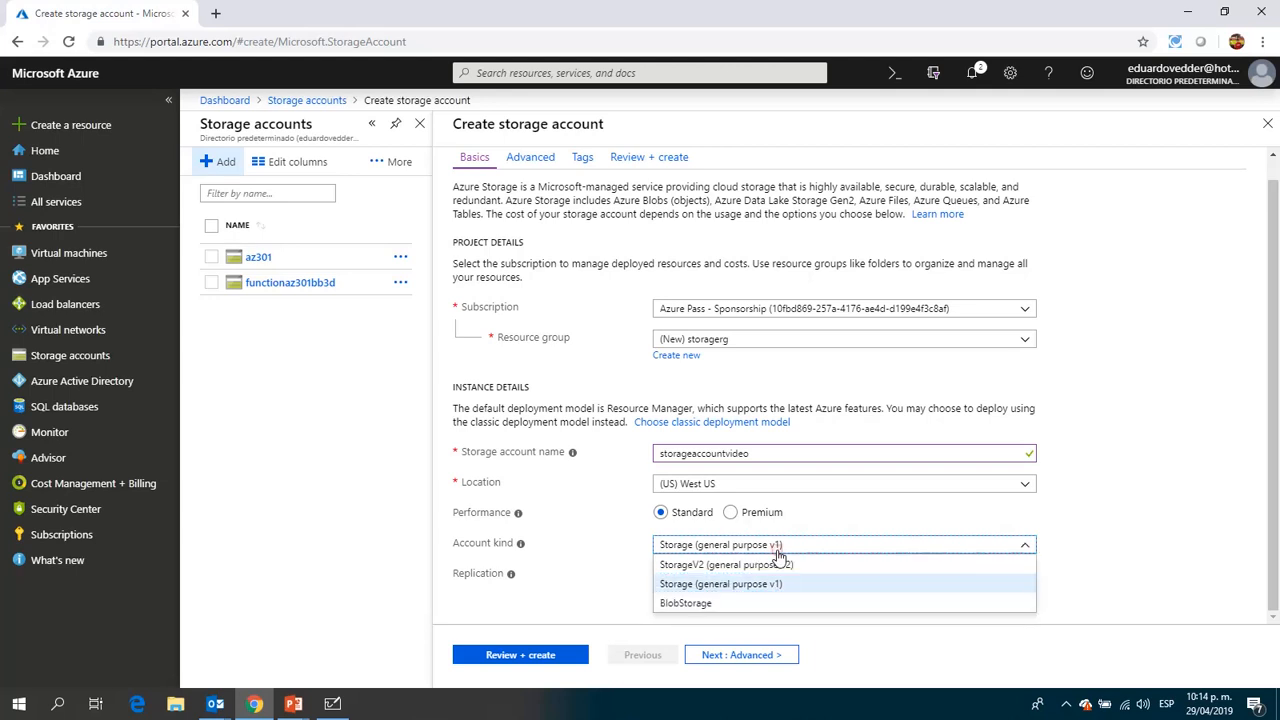
pyautogui.click(797, 566)
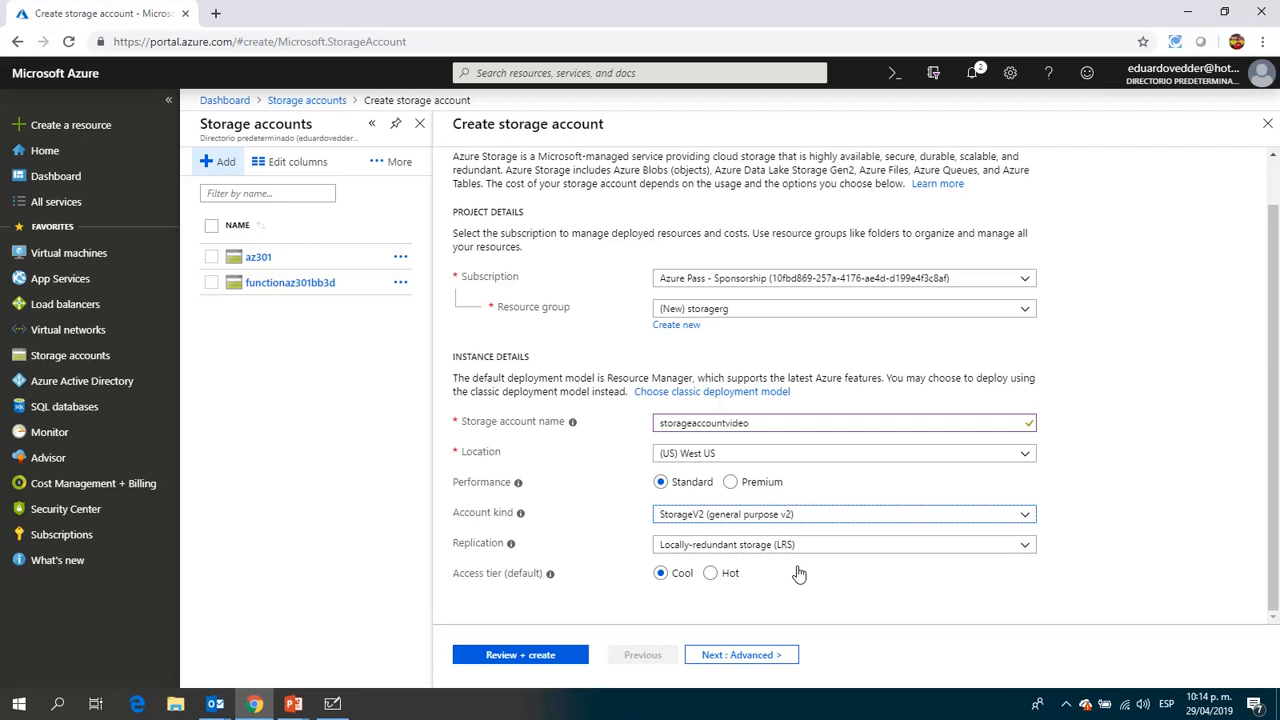
pyautogui.click(740, 518)
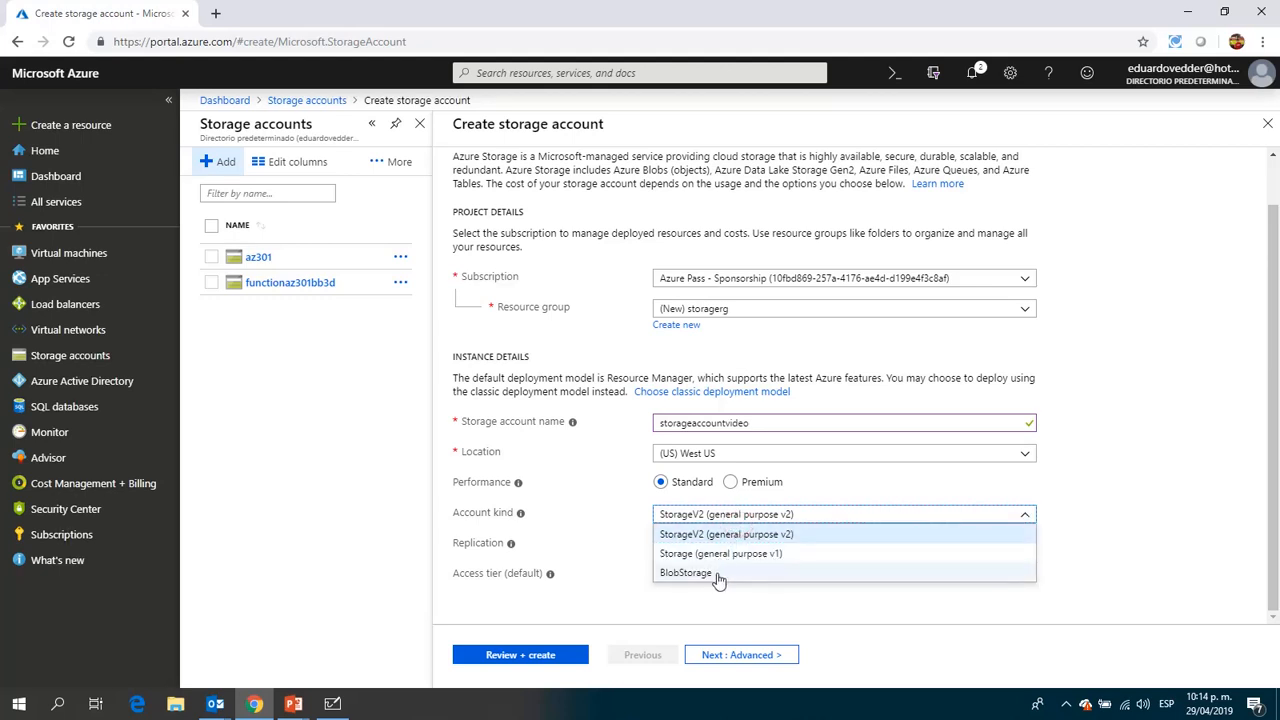
pyautogui.click(717, 573)
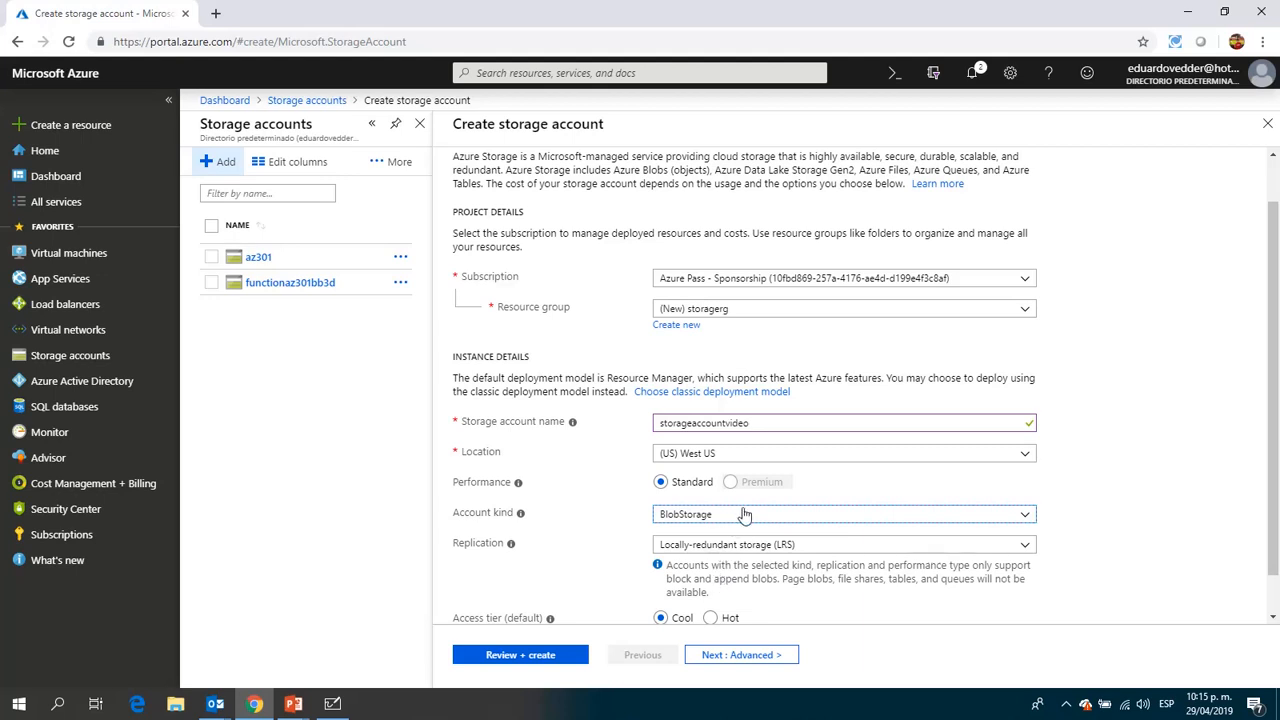
pyautogui.click(745, 515)
pyautogui.click(750, 534)
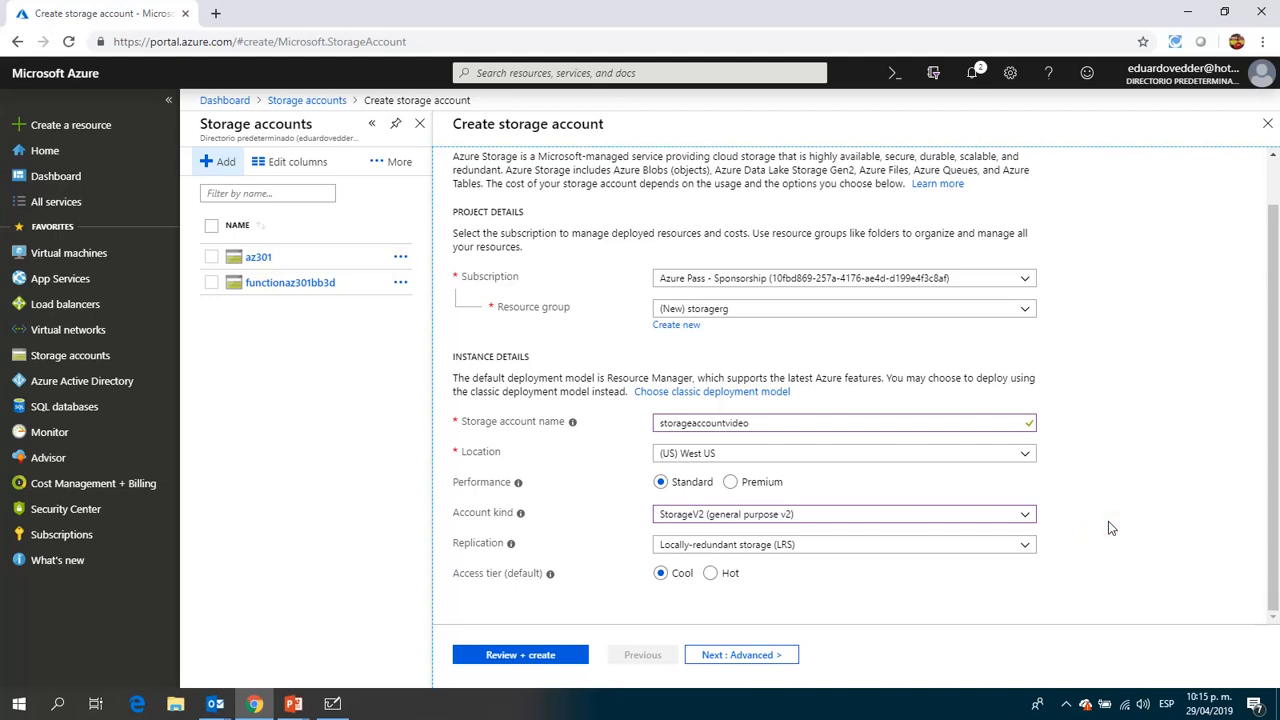
# Check the available replication options, and switch to Microsoft Whiteboard to examine the LRS entry in the replication notes
pyautogui.click(812, 545)
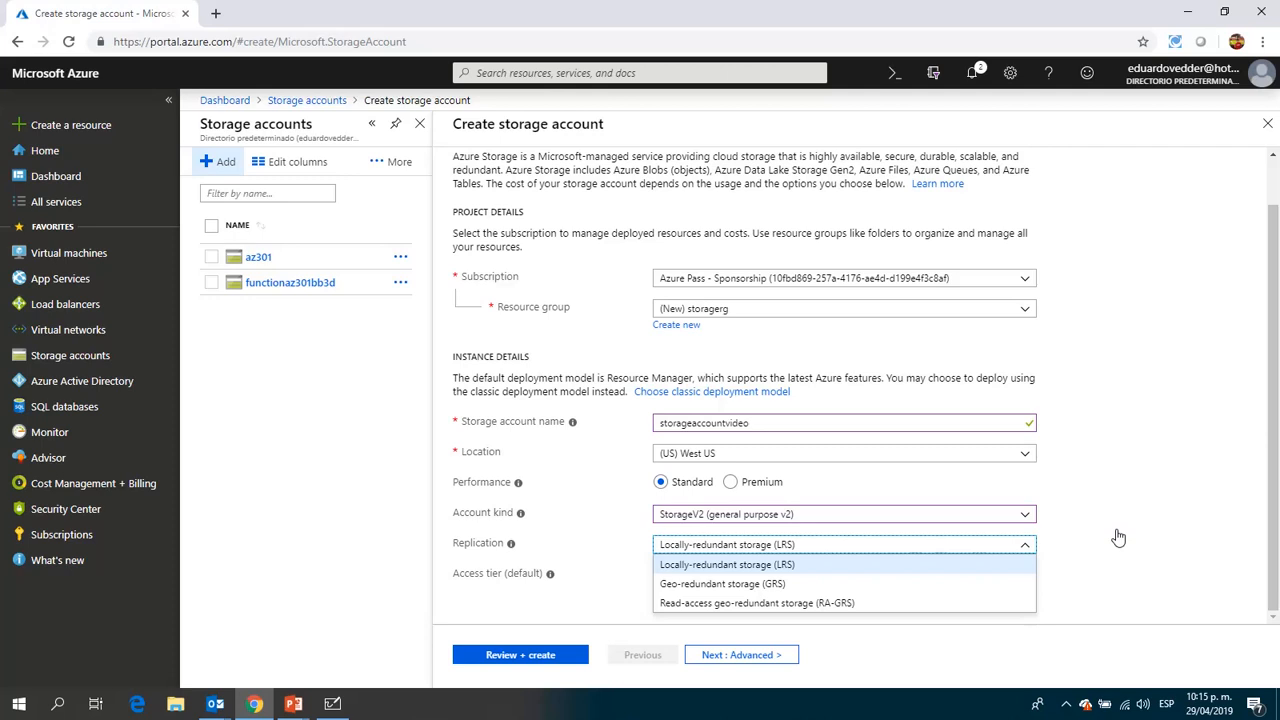
pyautogui.click(1085, 563)
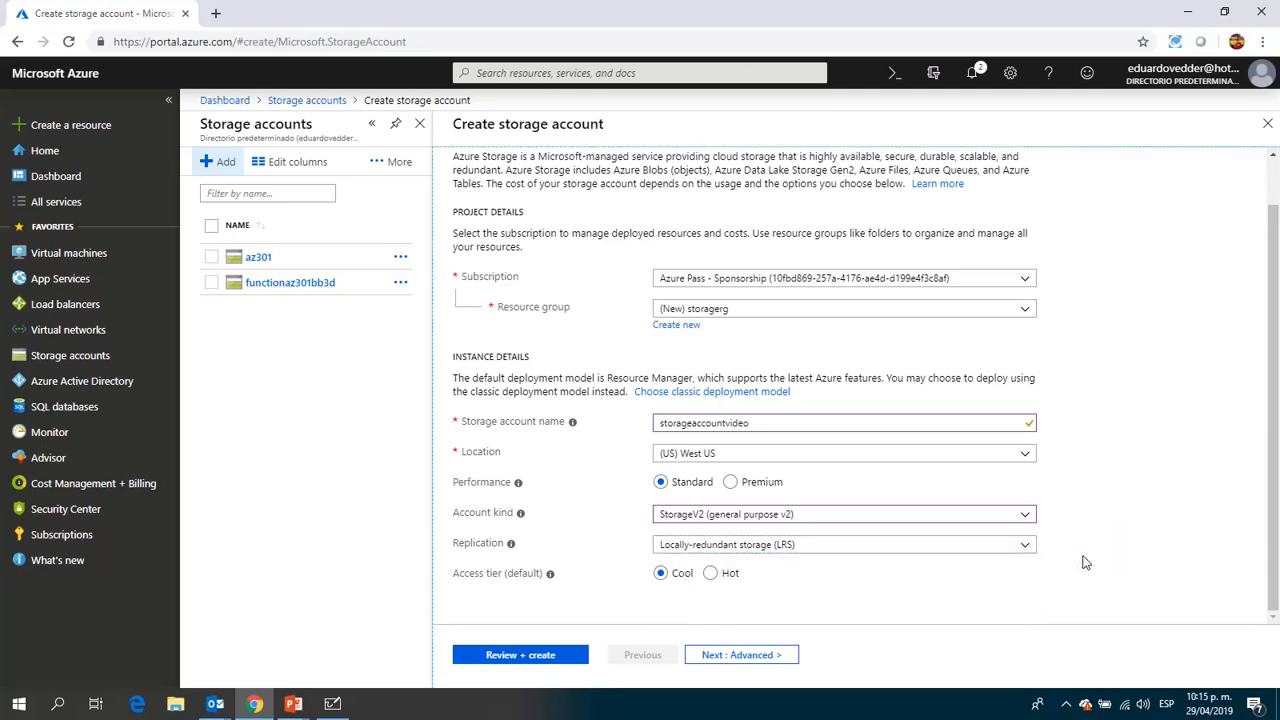
pyautogui.hotkey('alt', 'Tab')
pyautogui.hotkey('alt', 'Tab')
pyautogui.hotkey('alt', 'Tab')
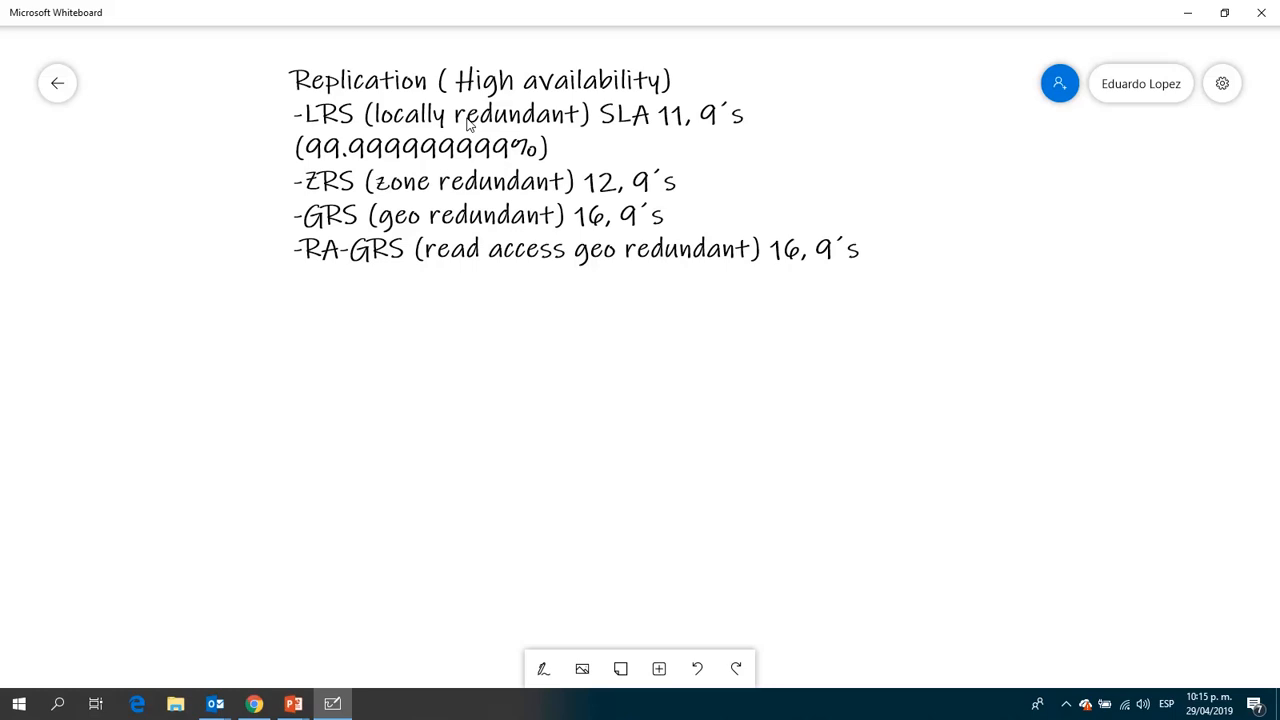
pyautogui.click(305, 112)
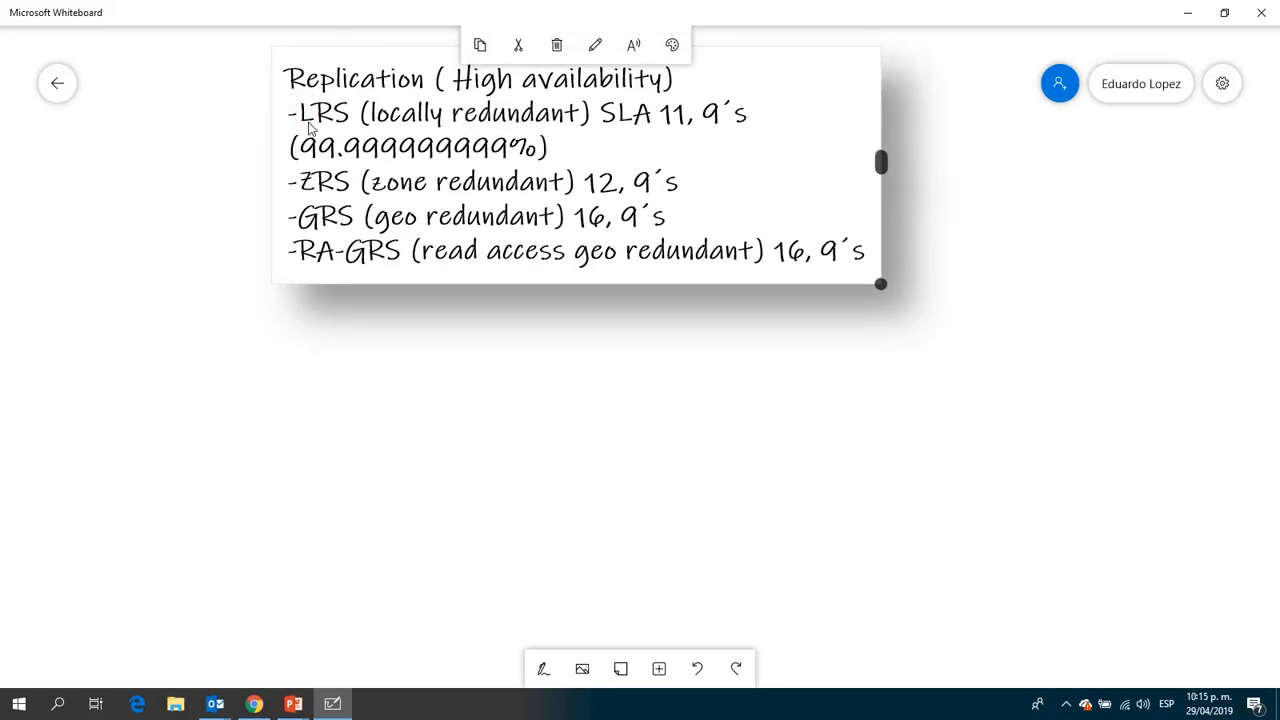
pyautogui.tripleClick(313, 121)
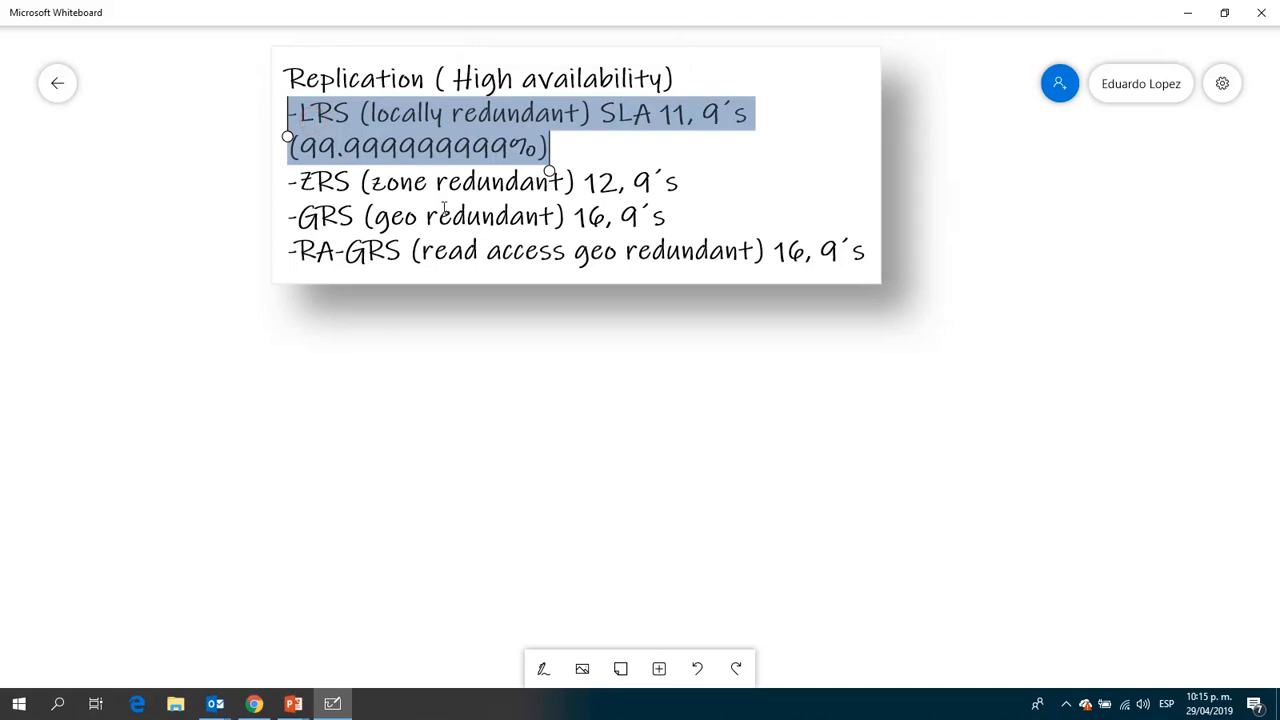
pyautogui.click(621, 121)
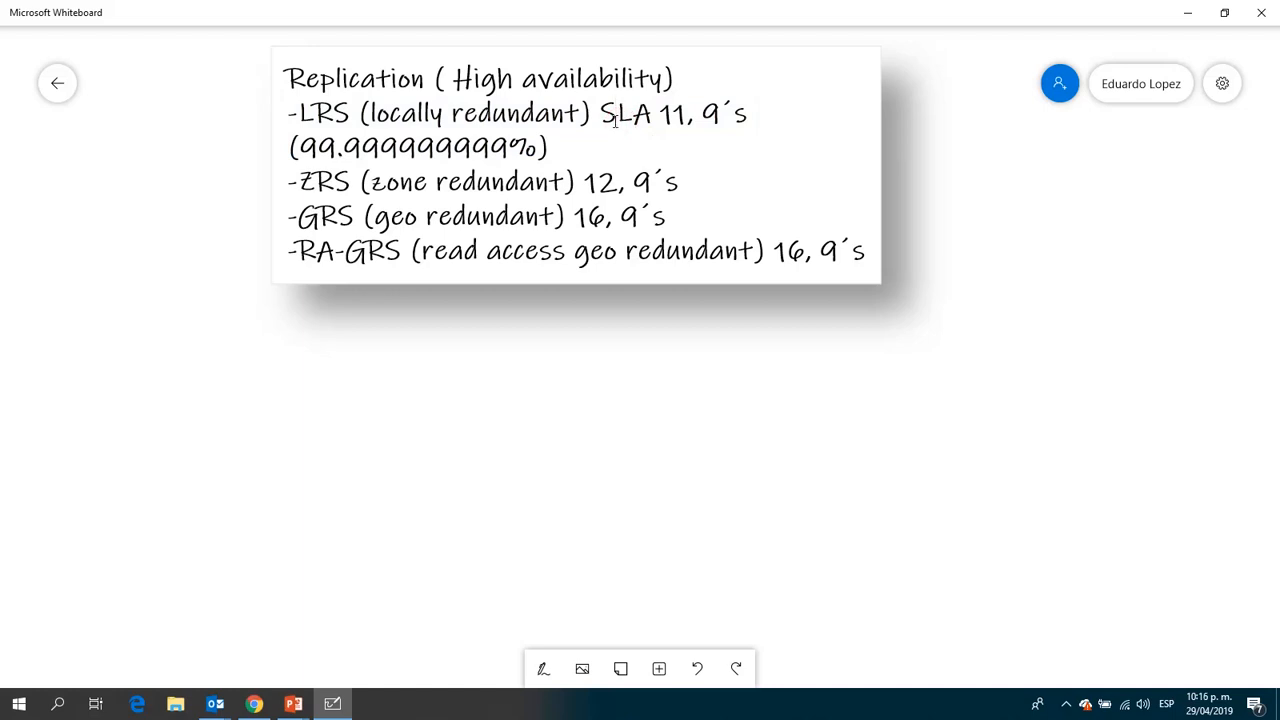
# Examine the SLA percentage and number of nines given for LRS (locally redundant) in the replication notes
pyautogui.doubleClick(615, 119)
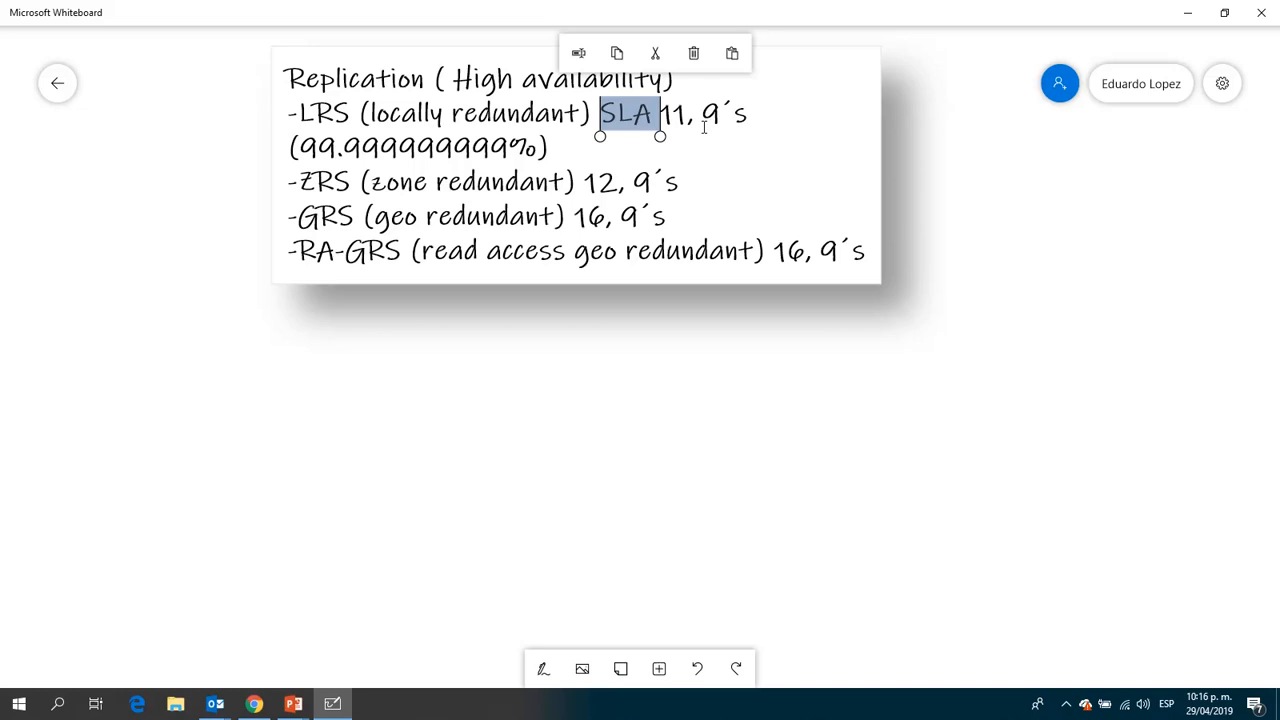
pyautogui.doubleClick(701, 125)
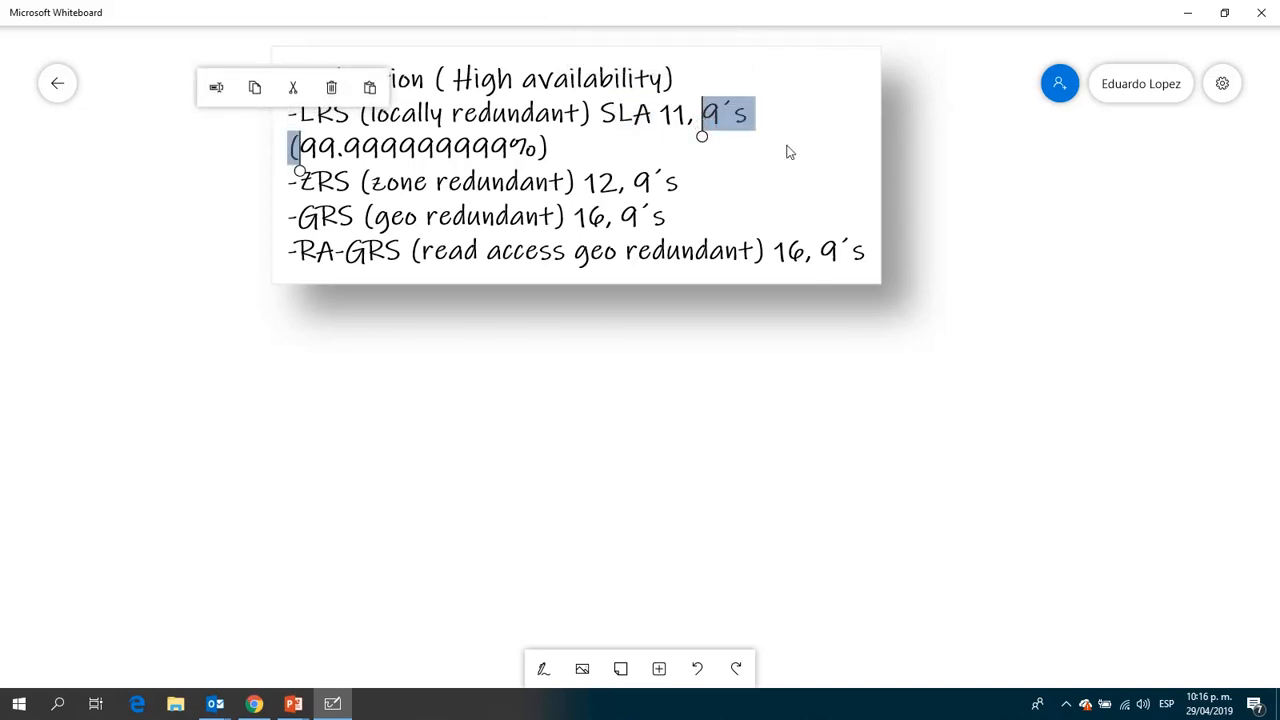
pyautogui.click(303, 156)
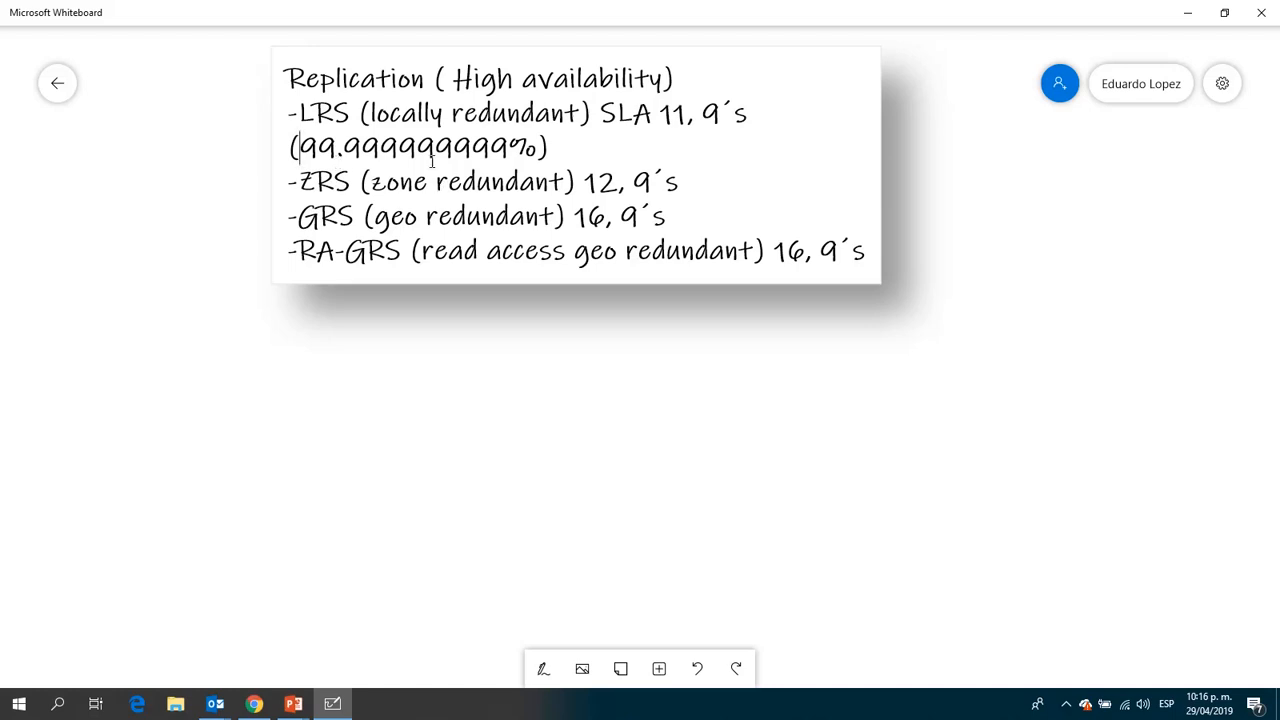
pyautogui.doubleClick(432, 113)
pyautogui.doubleClick(340, 113)
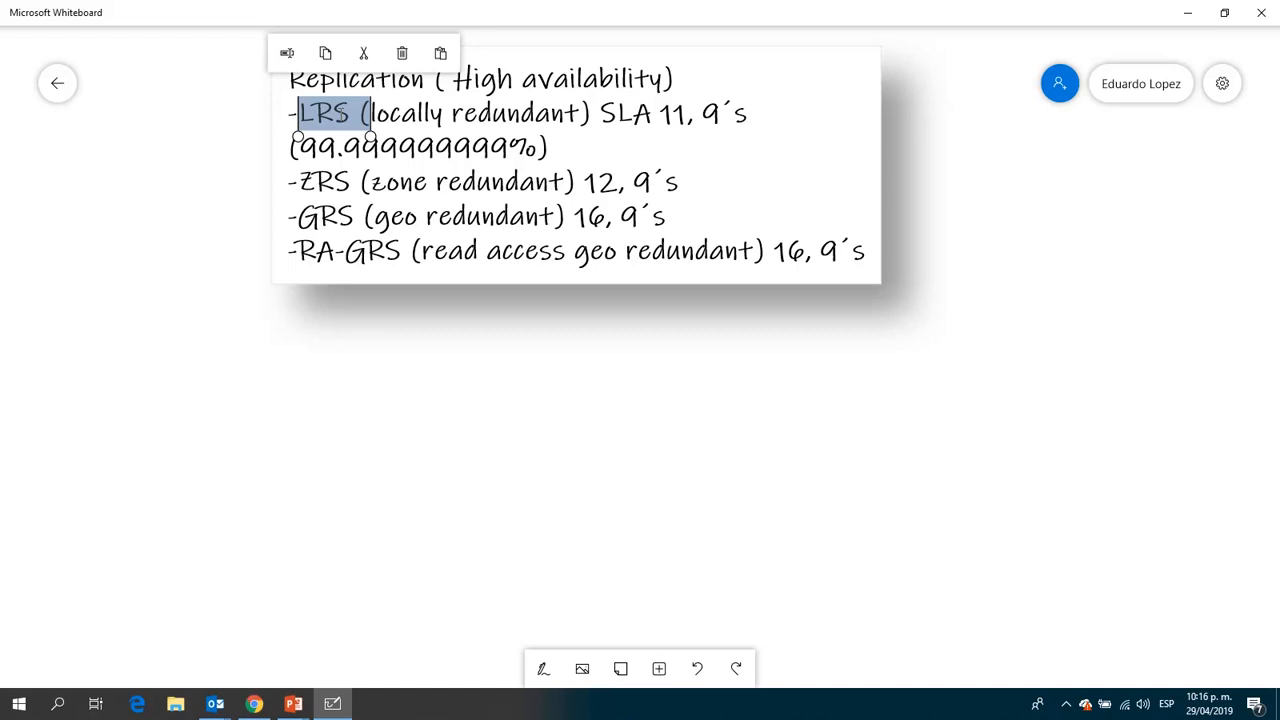
# Examine the ZRS (zone redundant) entry and its number of nines in the replication notes
pyautogui.doubleClick(369, 177)
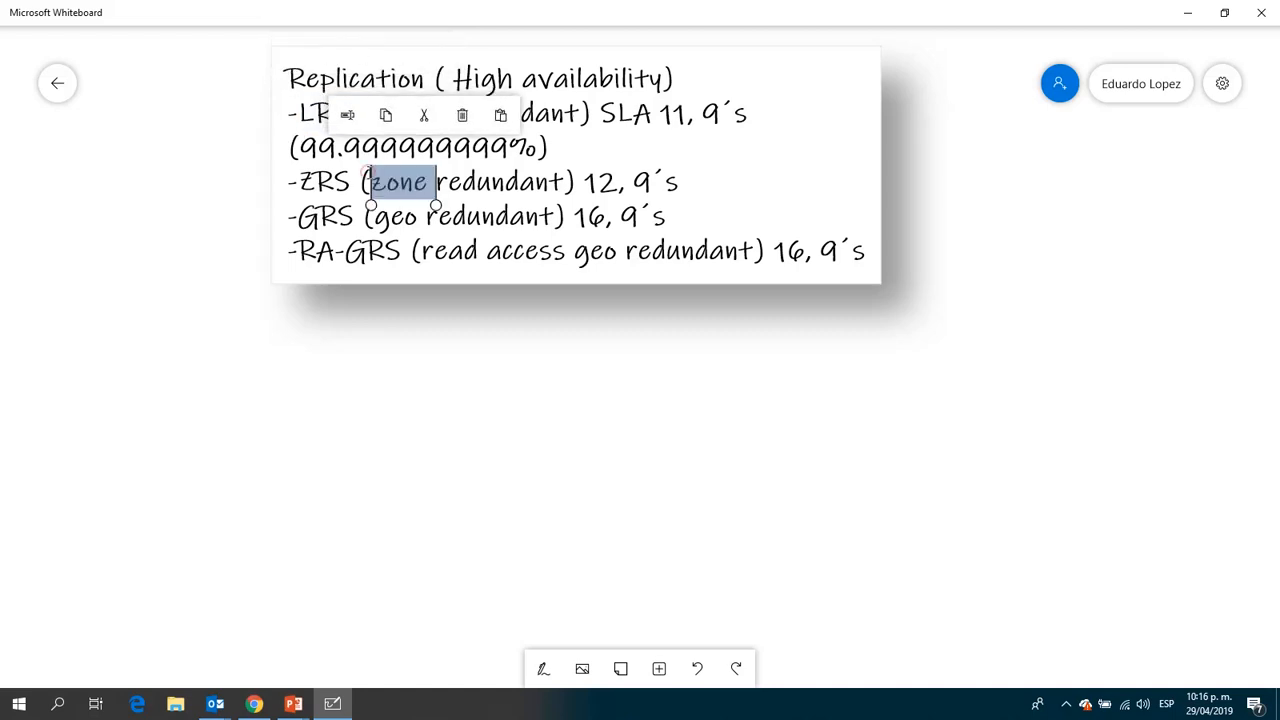
pyautogui.tripleClick(368, 176)
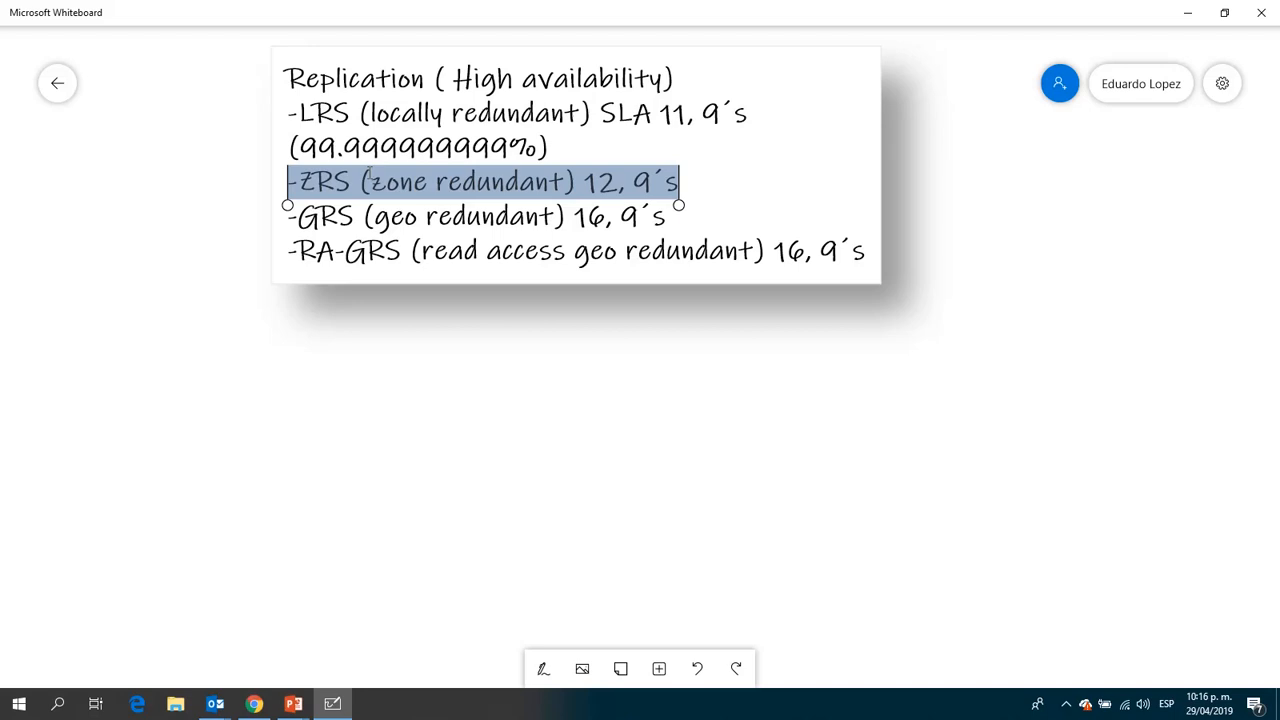
pyautogui.doubleClick(363, 178)
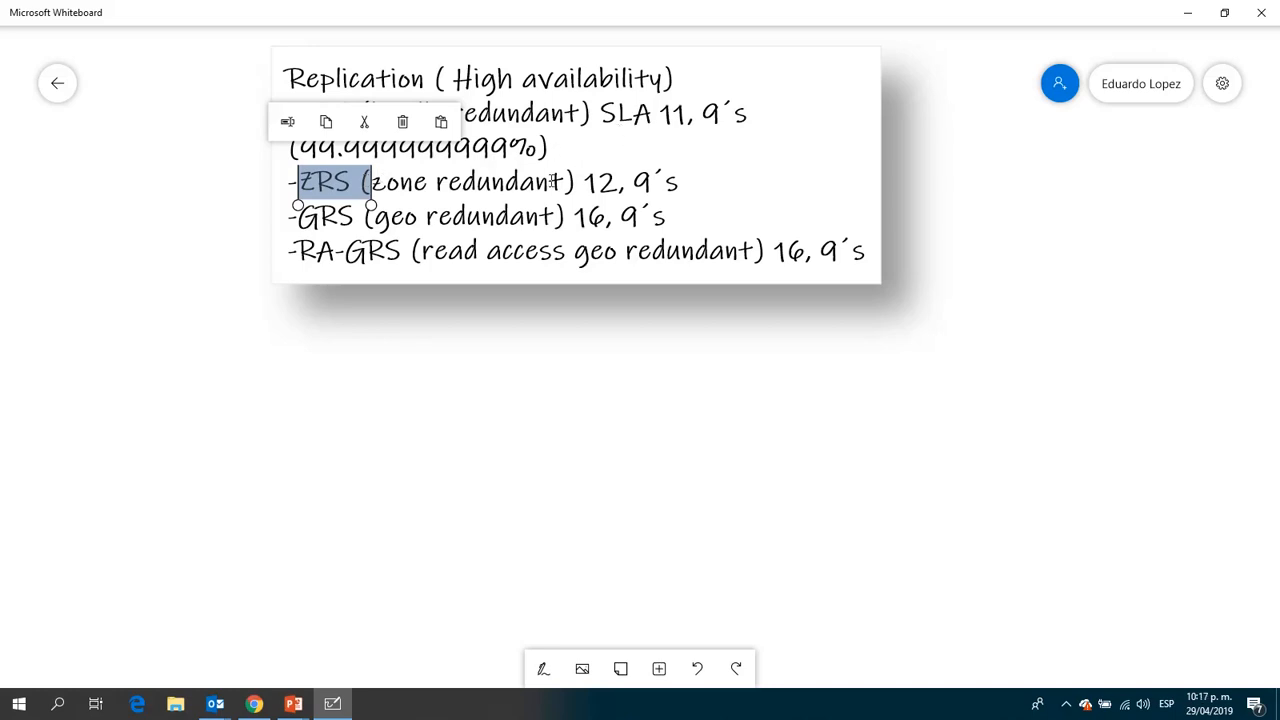
pyautogui.doubleClick(596, 185)
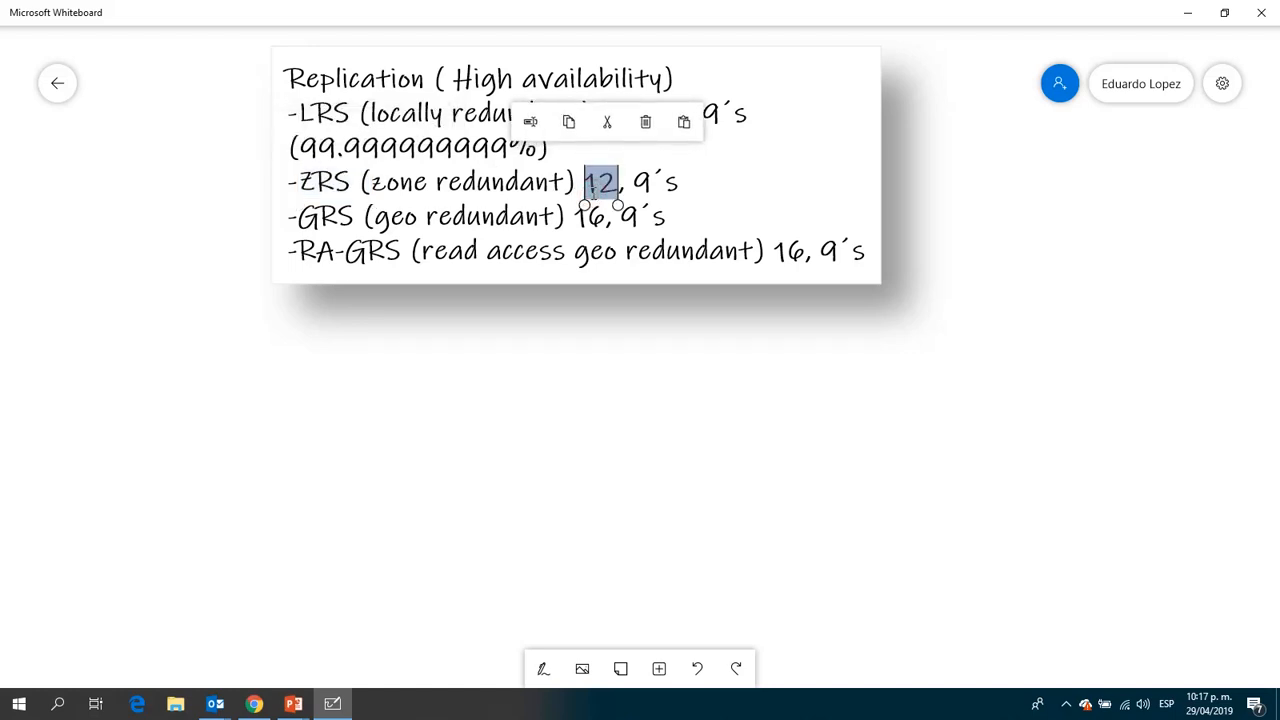
# Compare the GRS (geo redundant) and RA-GRS (read access geo redundant) entries and their number of nines
pyautogui.tripleClick(447, 220)
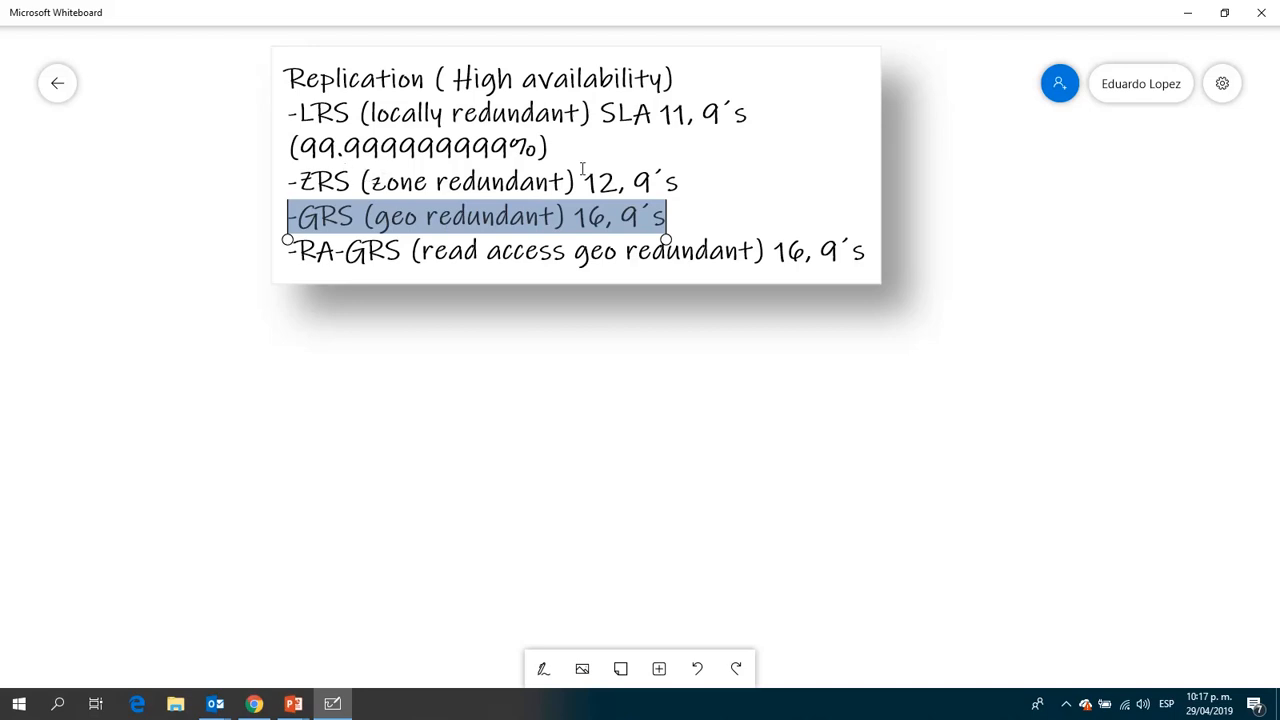
pyautogui.doubleClick(590, 216)
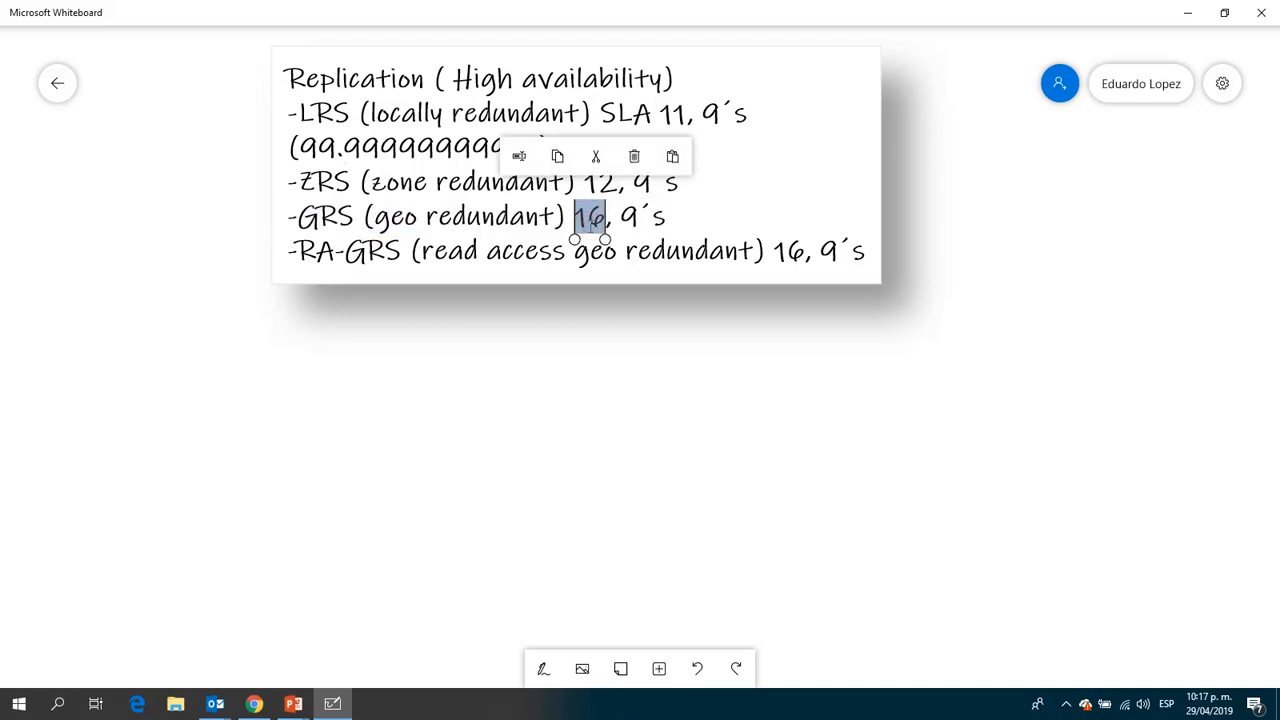
pyautogui.click(633, 224)
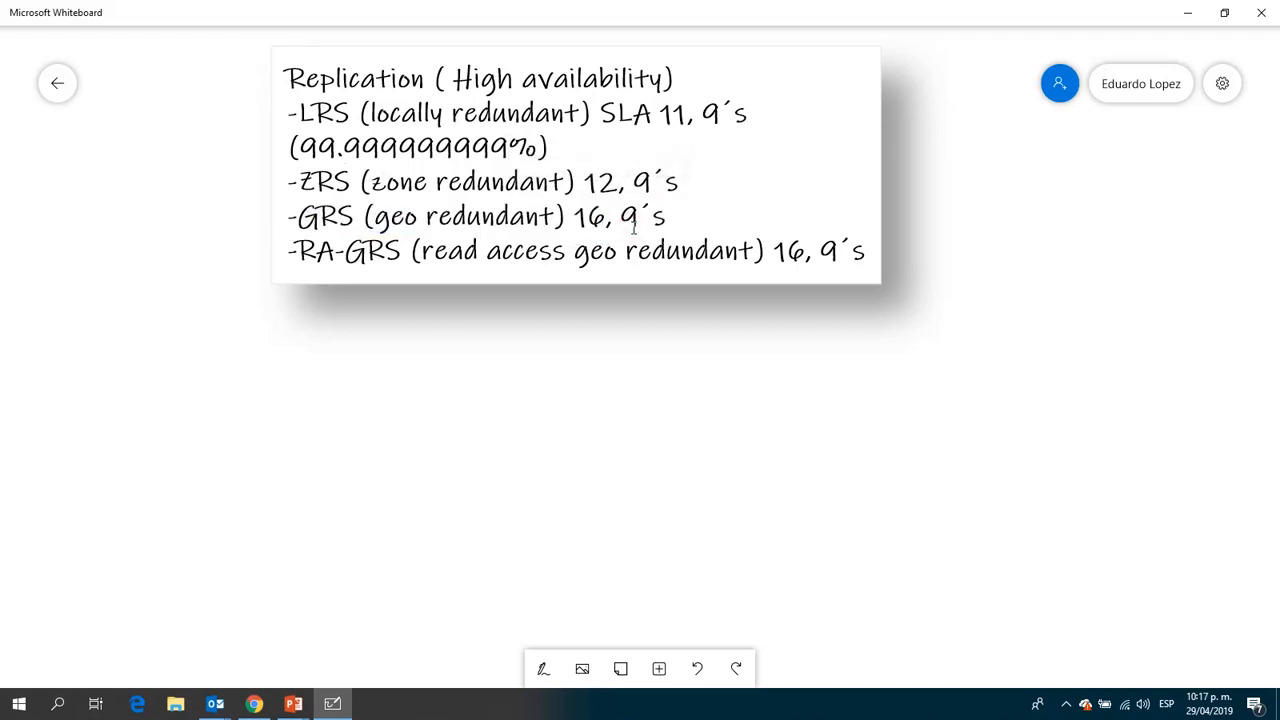
pyautogui.tripleClick(492, 258)
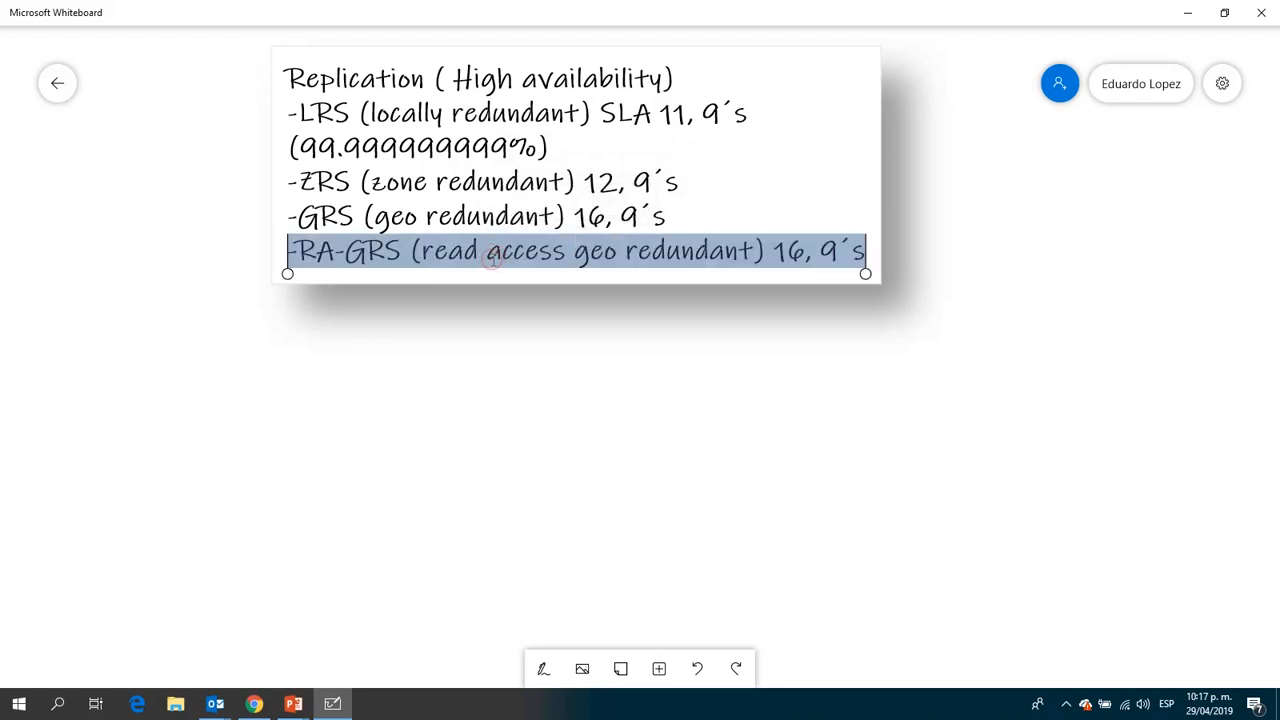
pyautogui.doubleClick(333, 228)
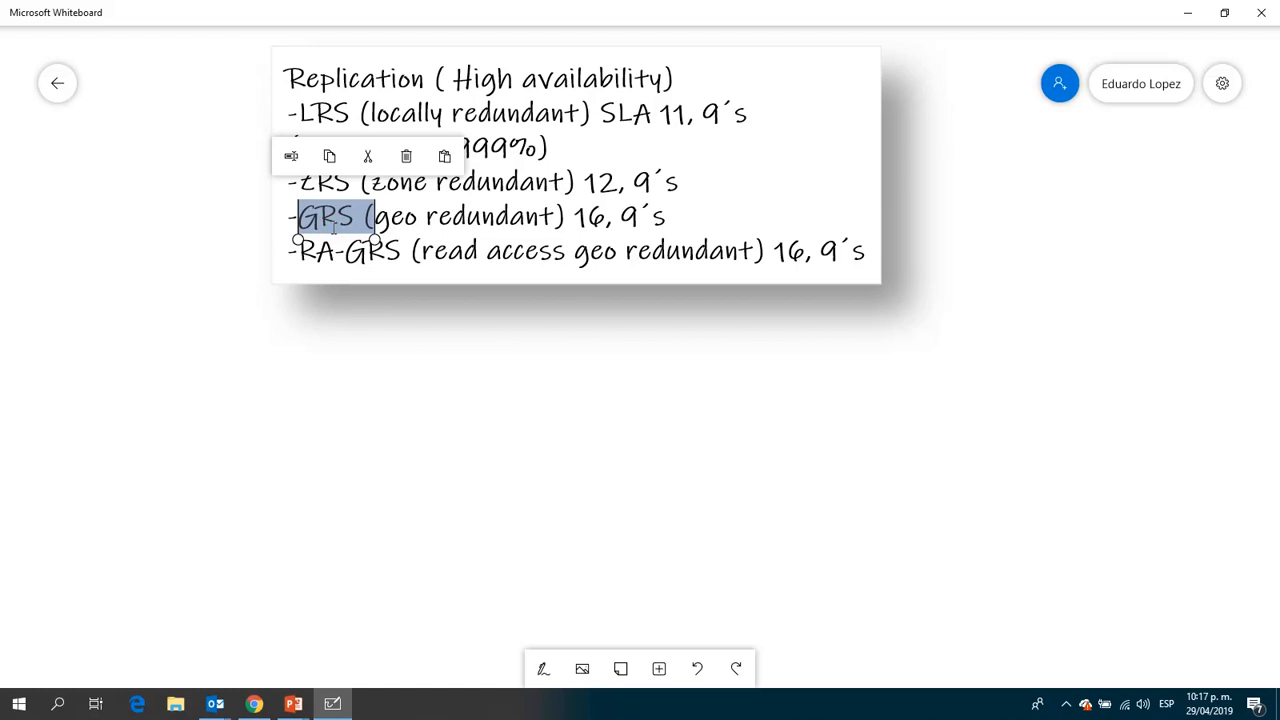
pyautogui.tripleClick(447, 249)
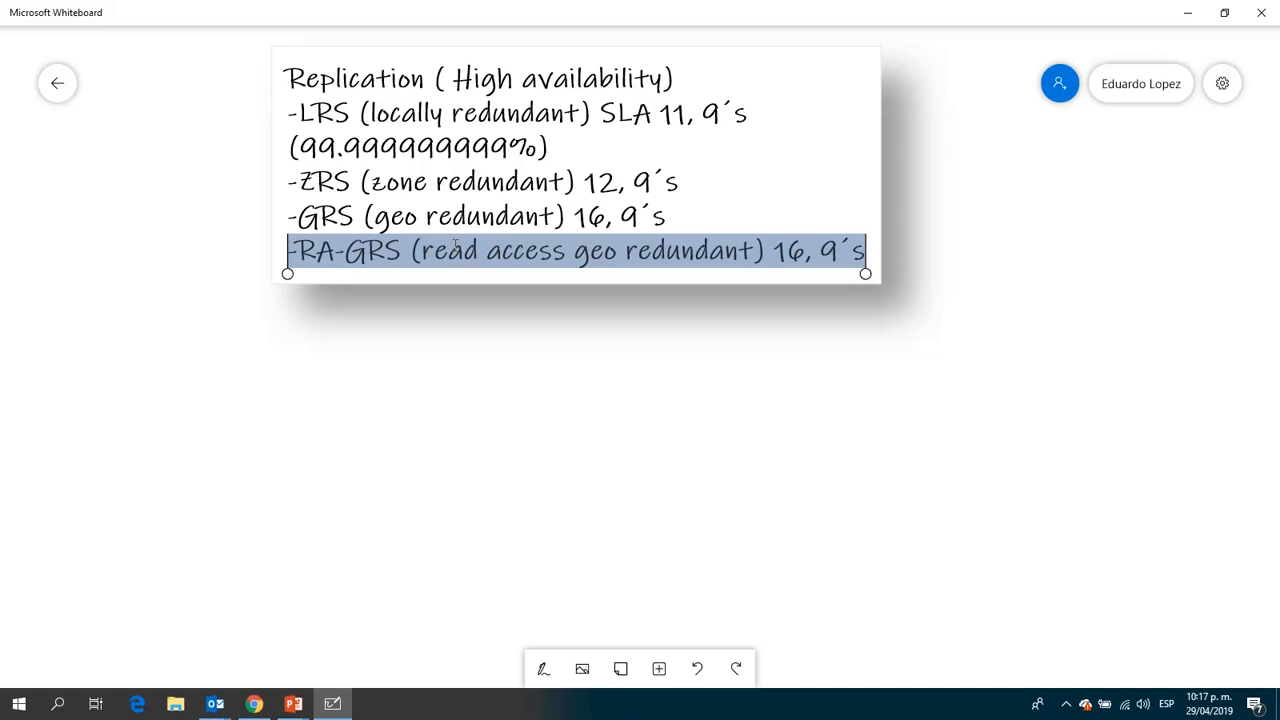
pyautogui.doubleClick(830, 254)
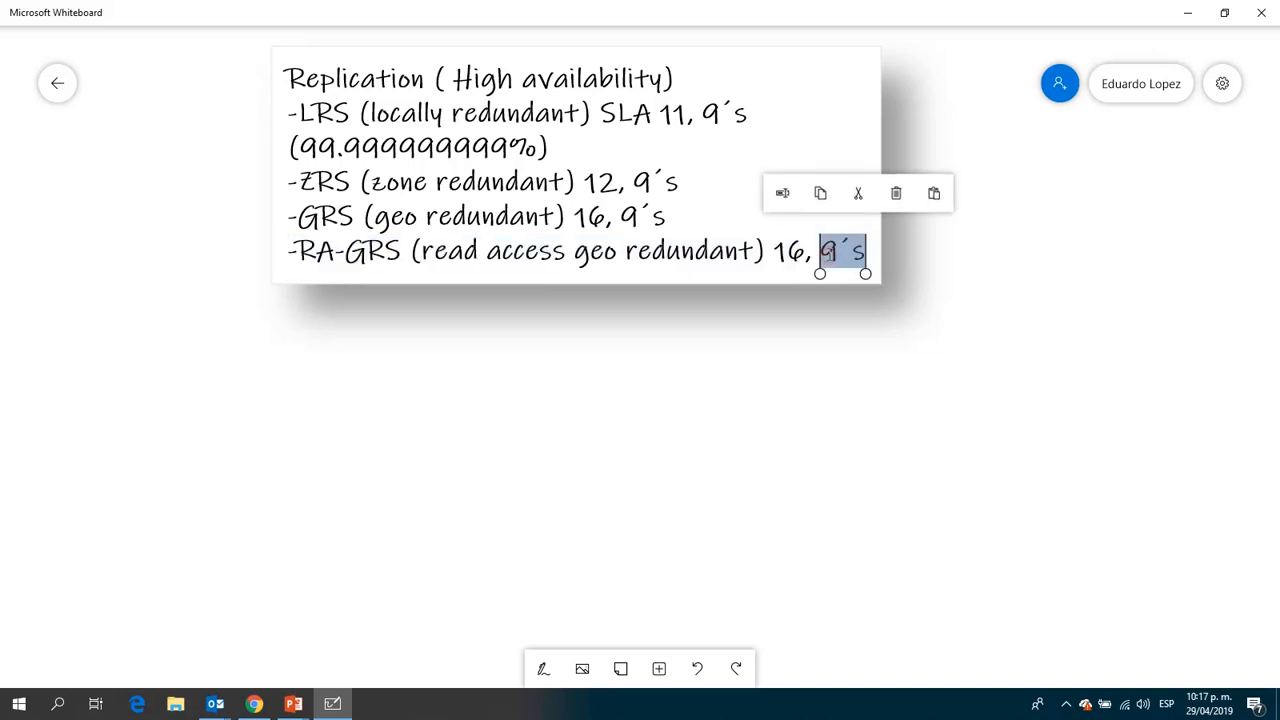
pyautogui.tripleClick(807, 252)
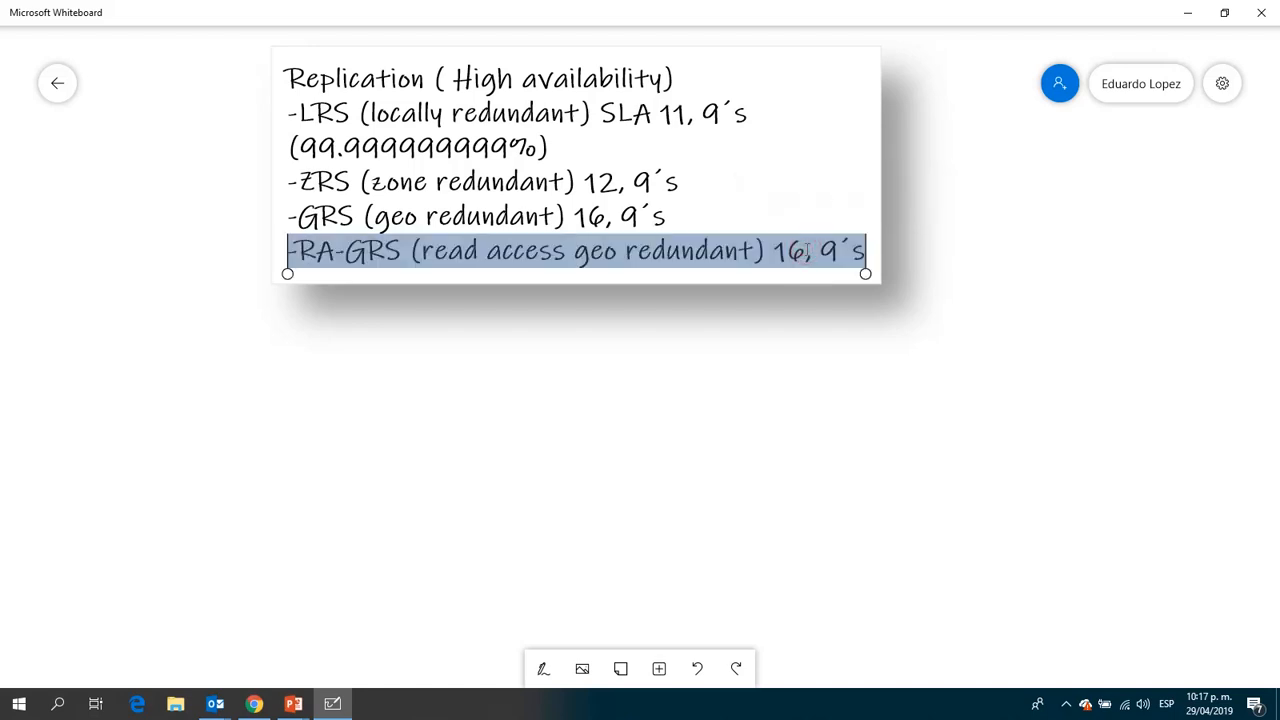
# Switch back to the Azure portal and set the storage account's replication to Geo-redundant storage (GRS)
pyautogui.hotkey('alt', 'Tab')
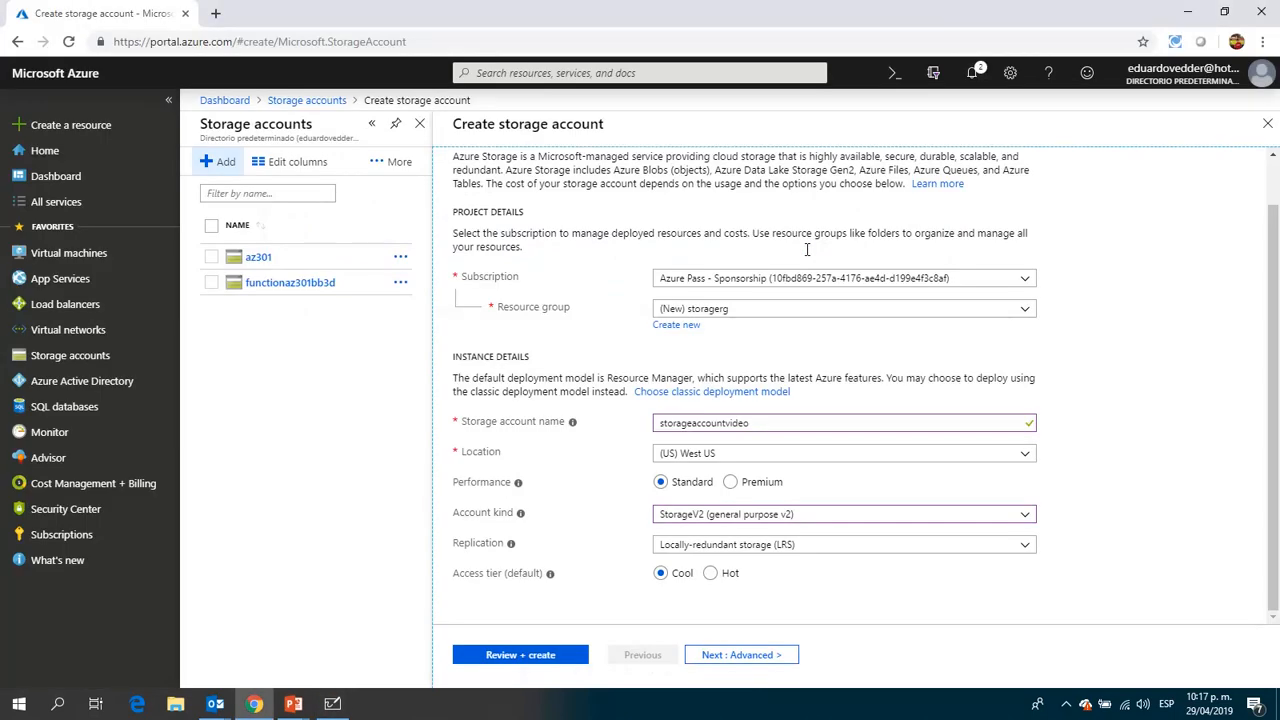
pyautogui.click(803, 542)
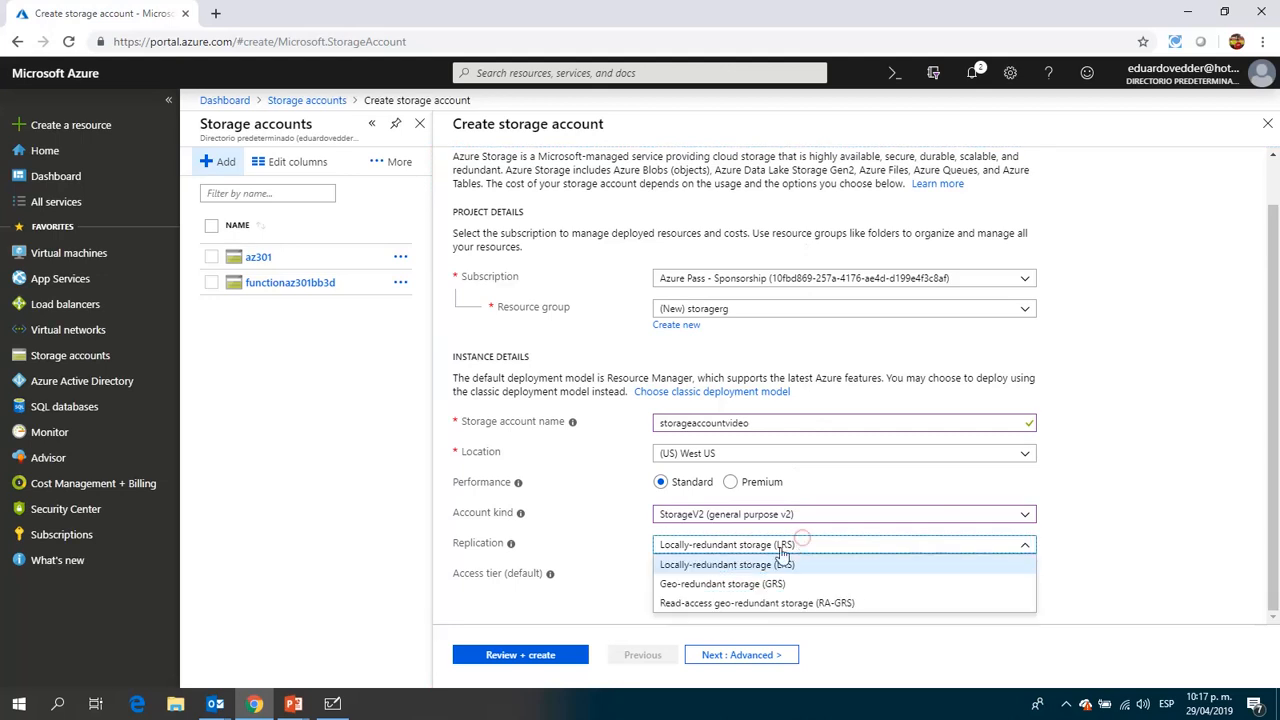
pyautogui.click(761, 583)
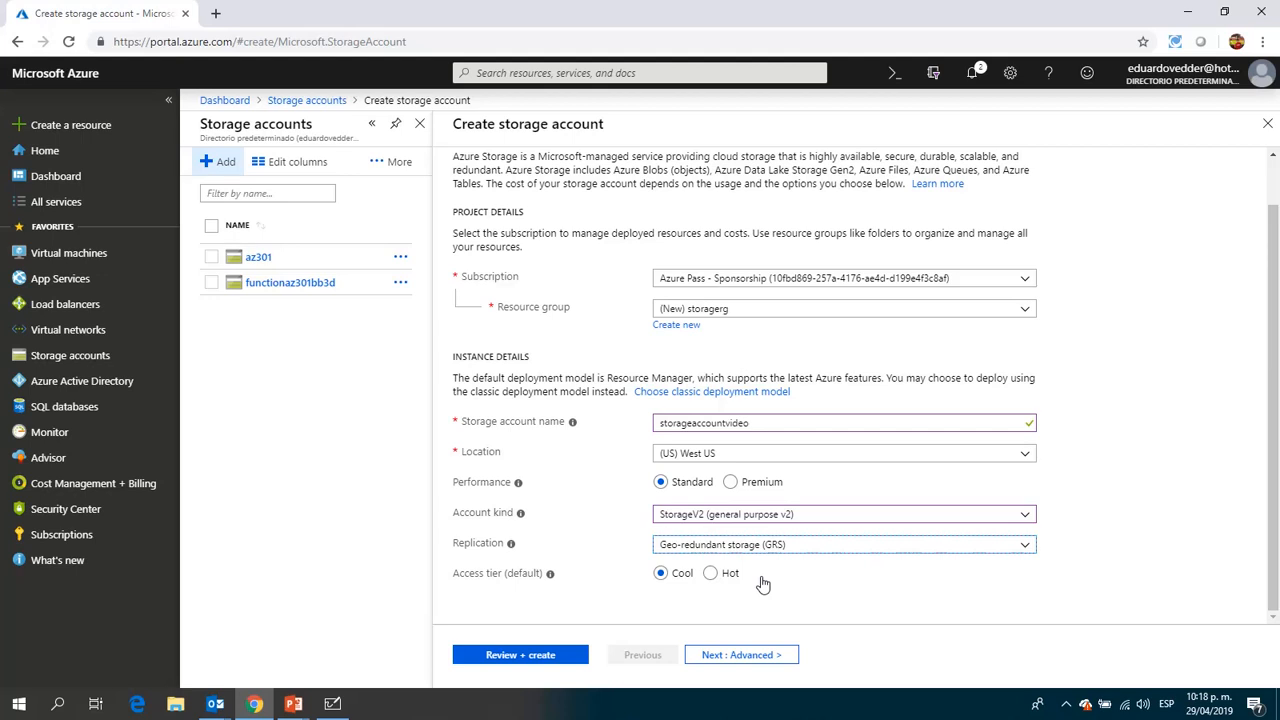
# Proceed to the advanced settings, keeping secure transfer required Enabled and access allowed from All networks
pyautogui.click(758, 656)
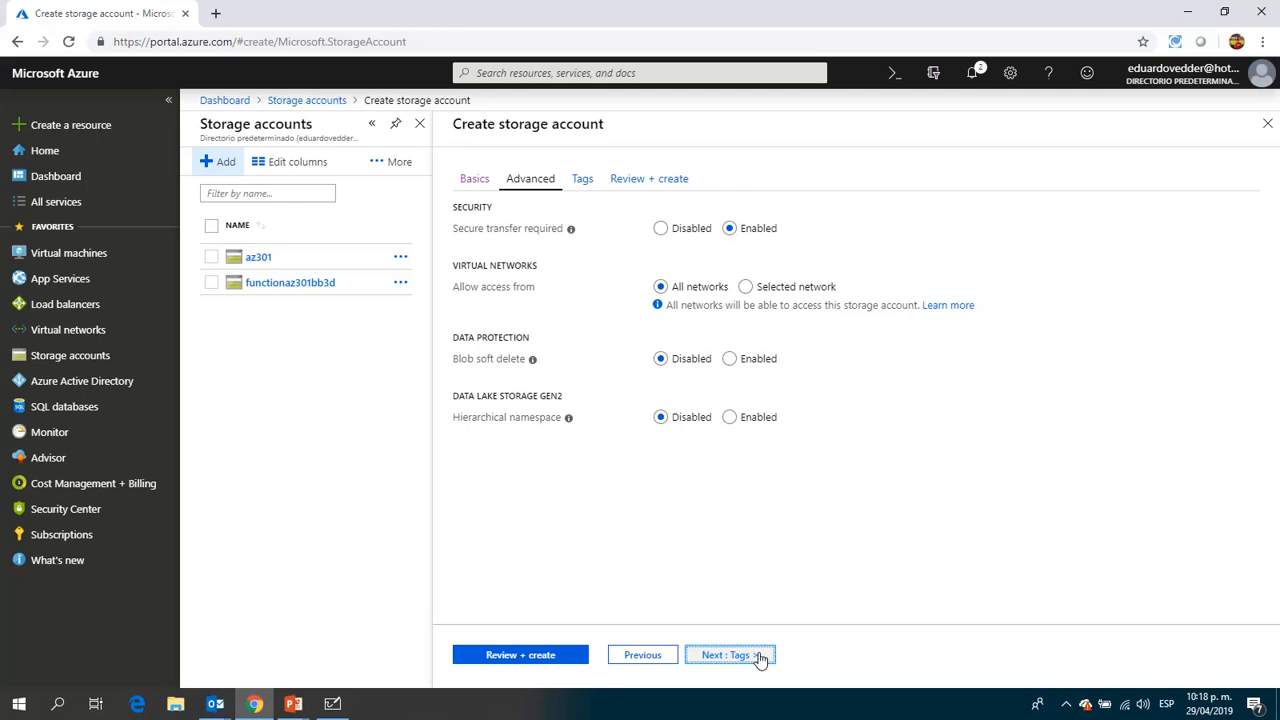
pyautogui.click(730, 229)
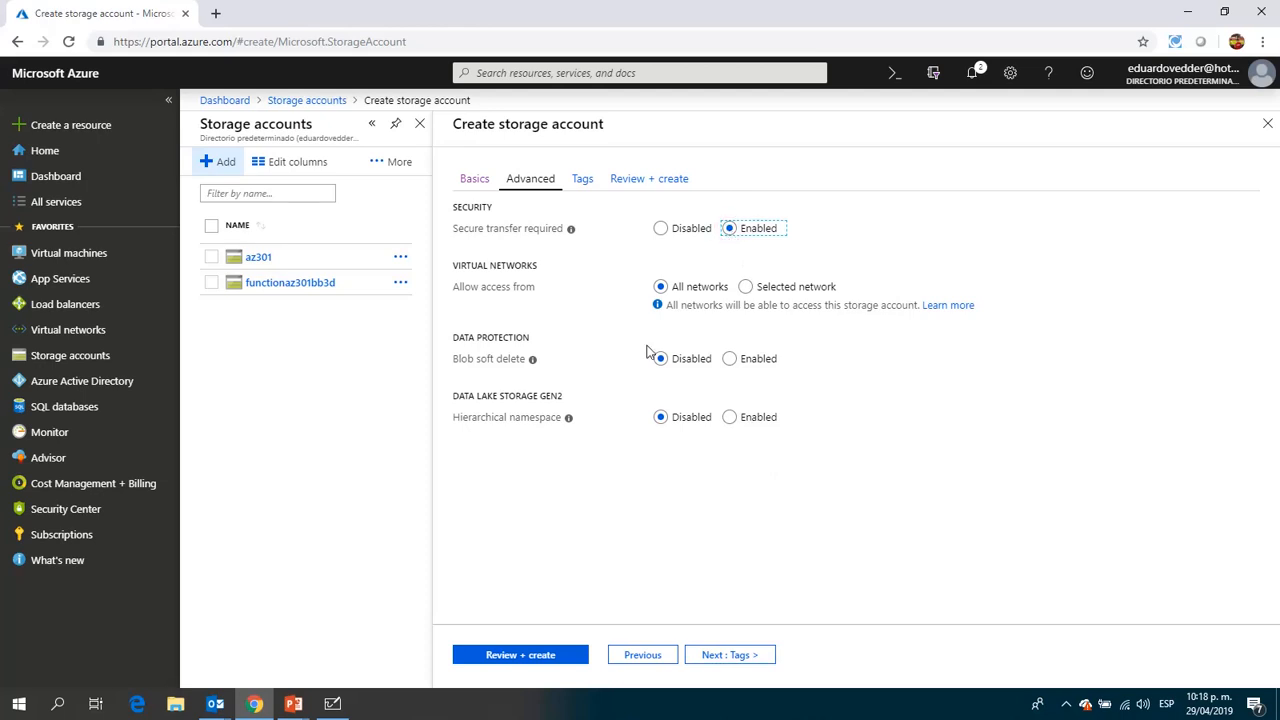
pyautogui.click(660, 287)
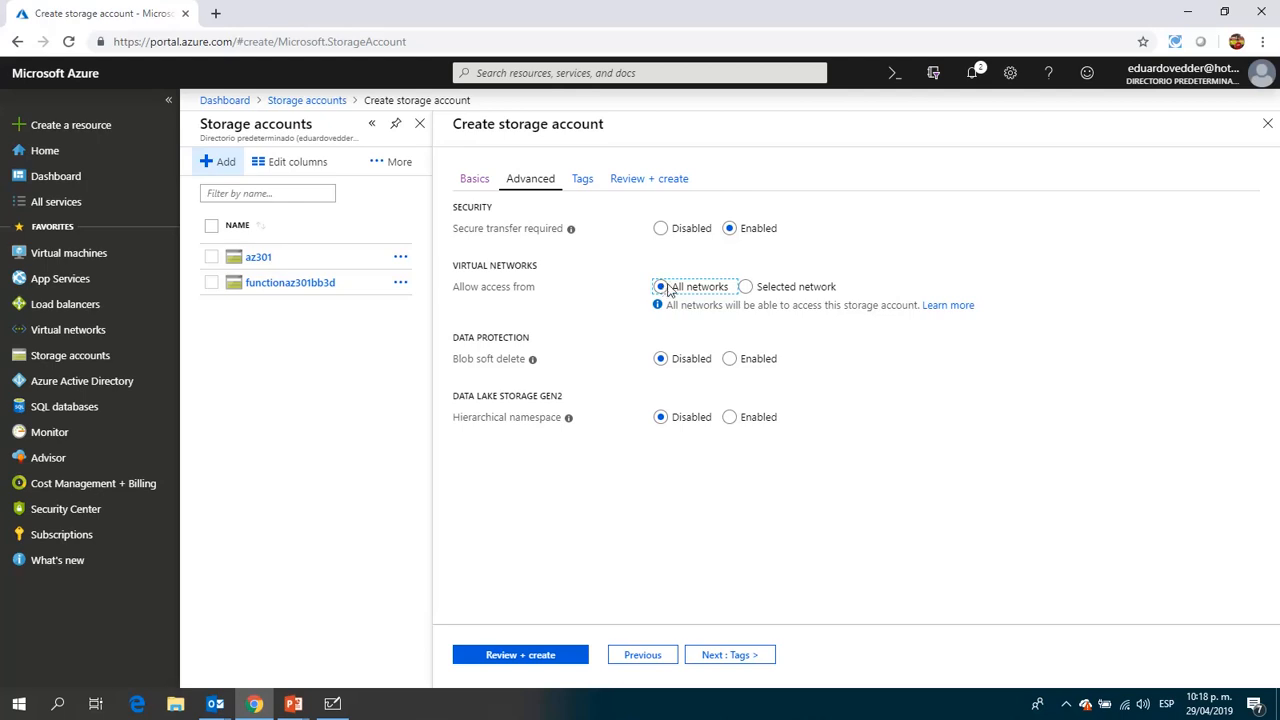
# Try restricting access to a selected network, check the virtual network choices, and return to All networks
pyautogui.click(744, 290)
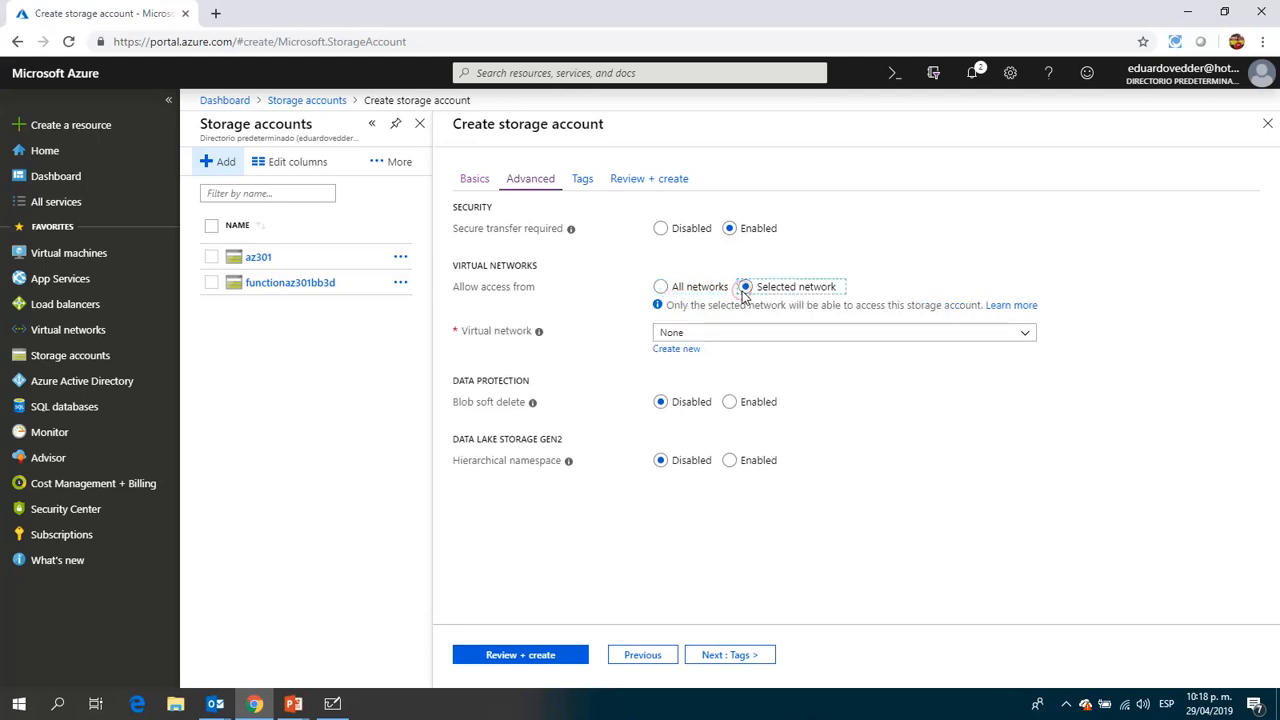
pyautogui.click(793, 334)
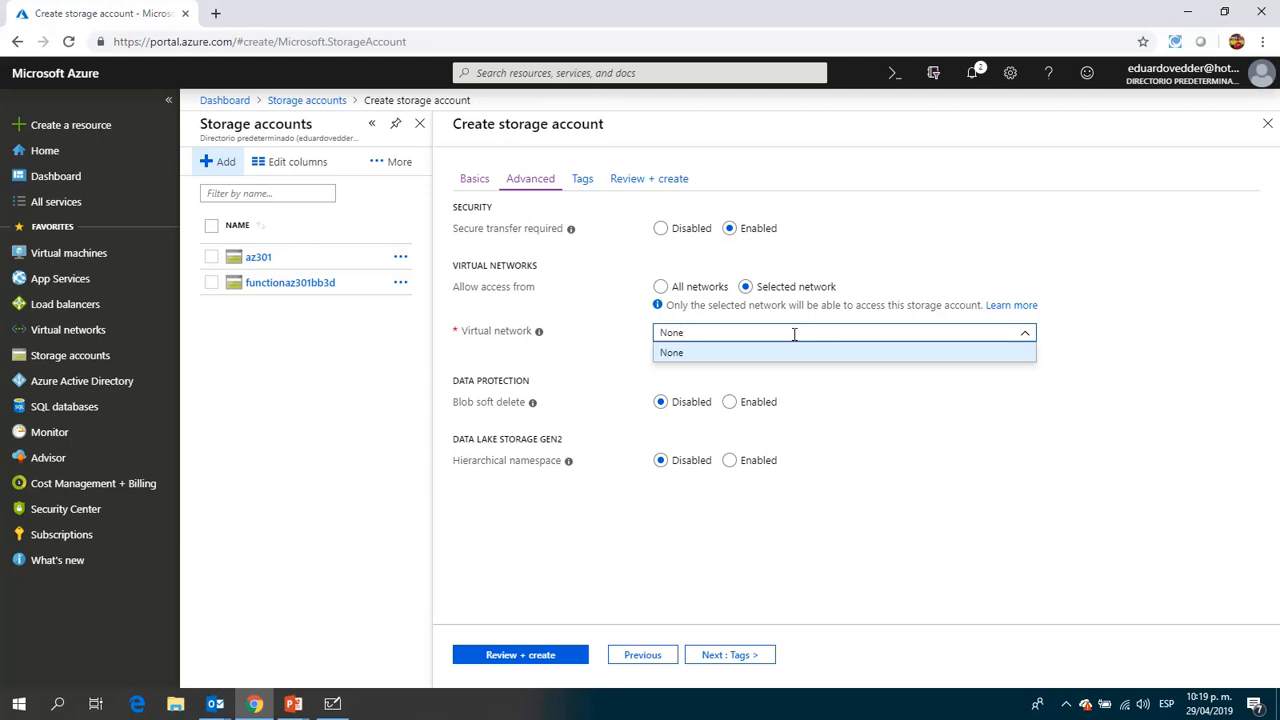
pyautogui.click(662, 288)
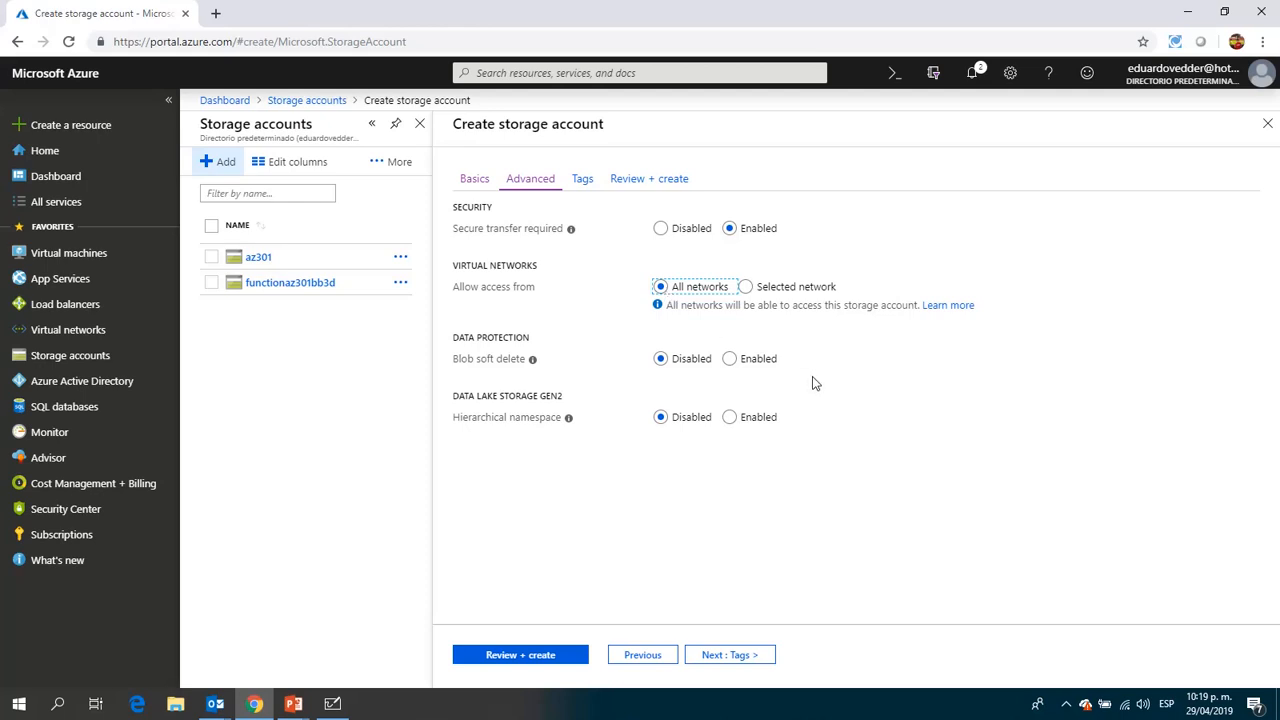
pyautogui.click(711, 340)
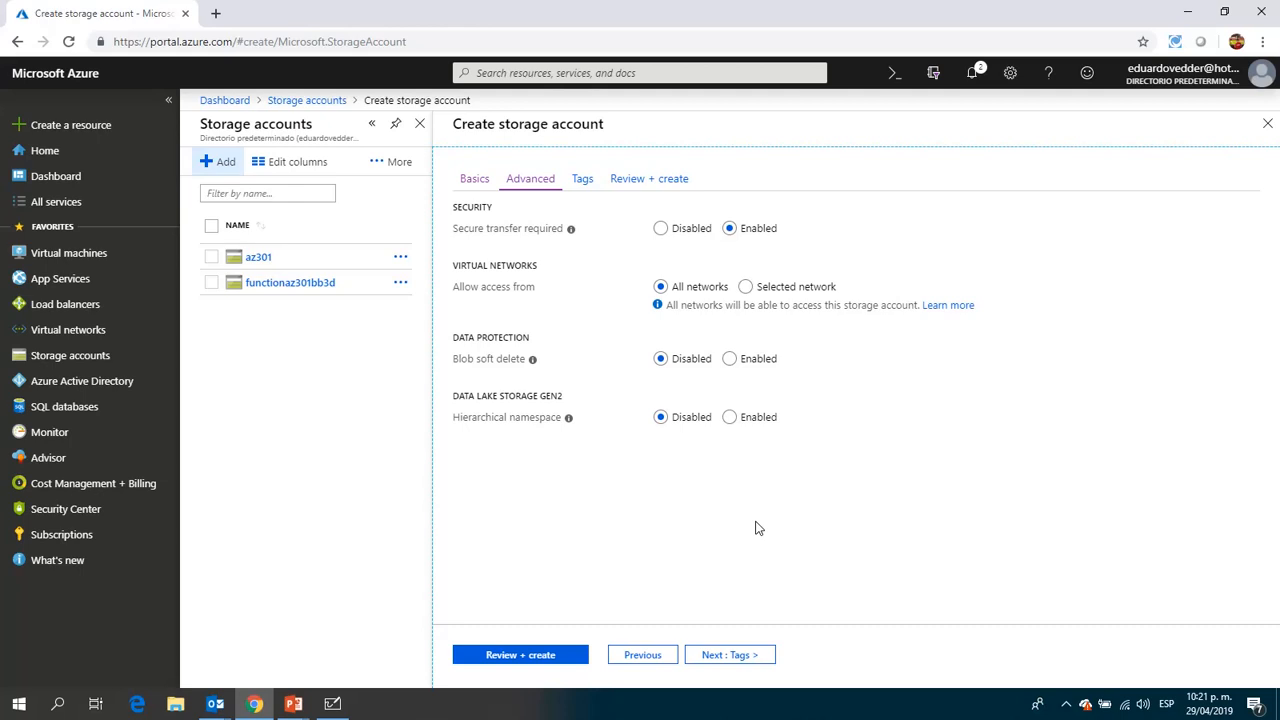
# Proceed to the storage account's tags and check the existing tag names, leaving the tag empty
pyautogui.click(748, 667)
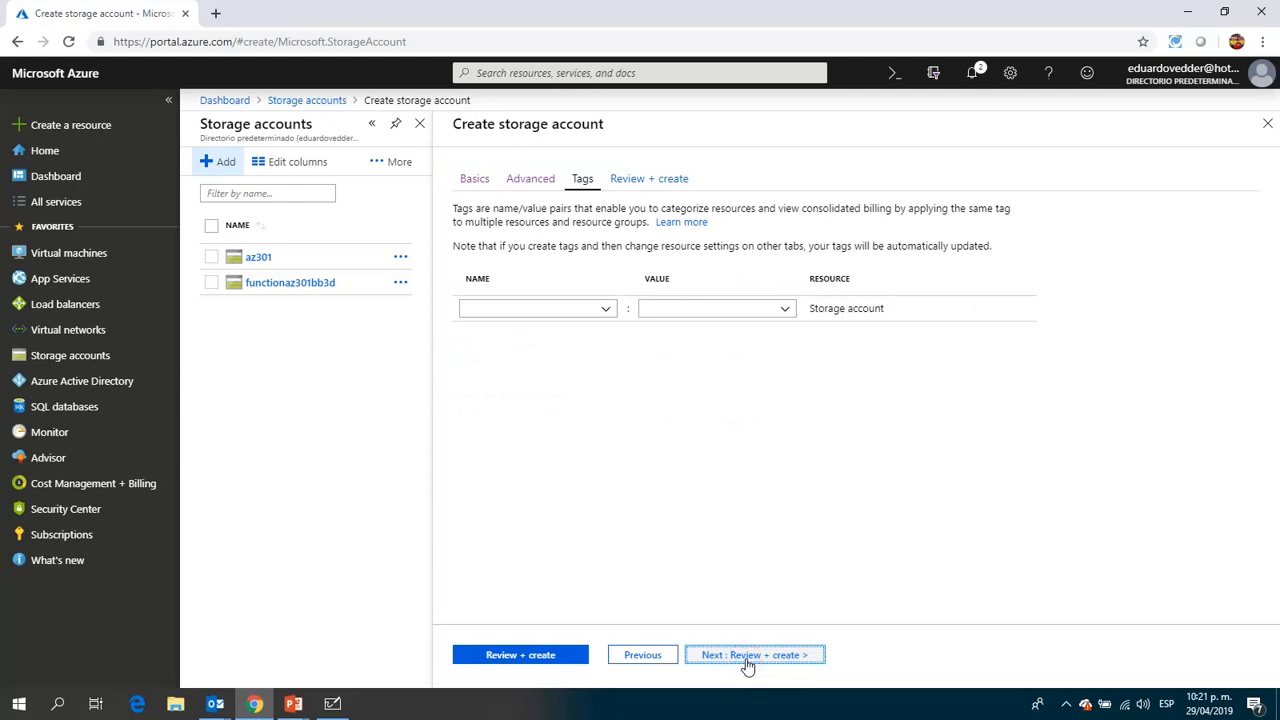
pyautogui.click(539, 311)
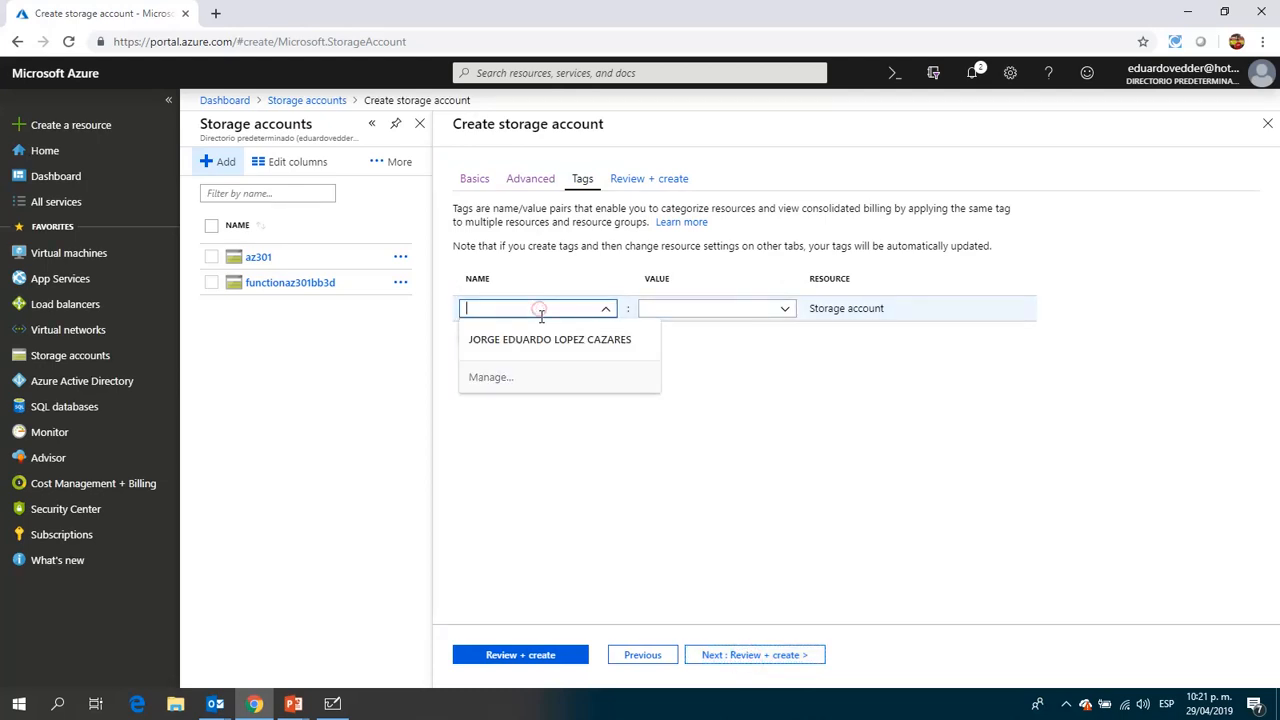
pyautogui.click(840, 489)
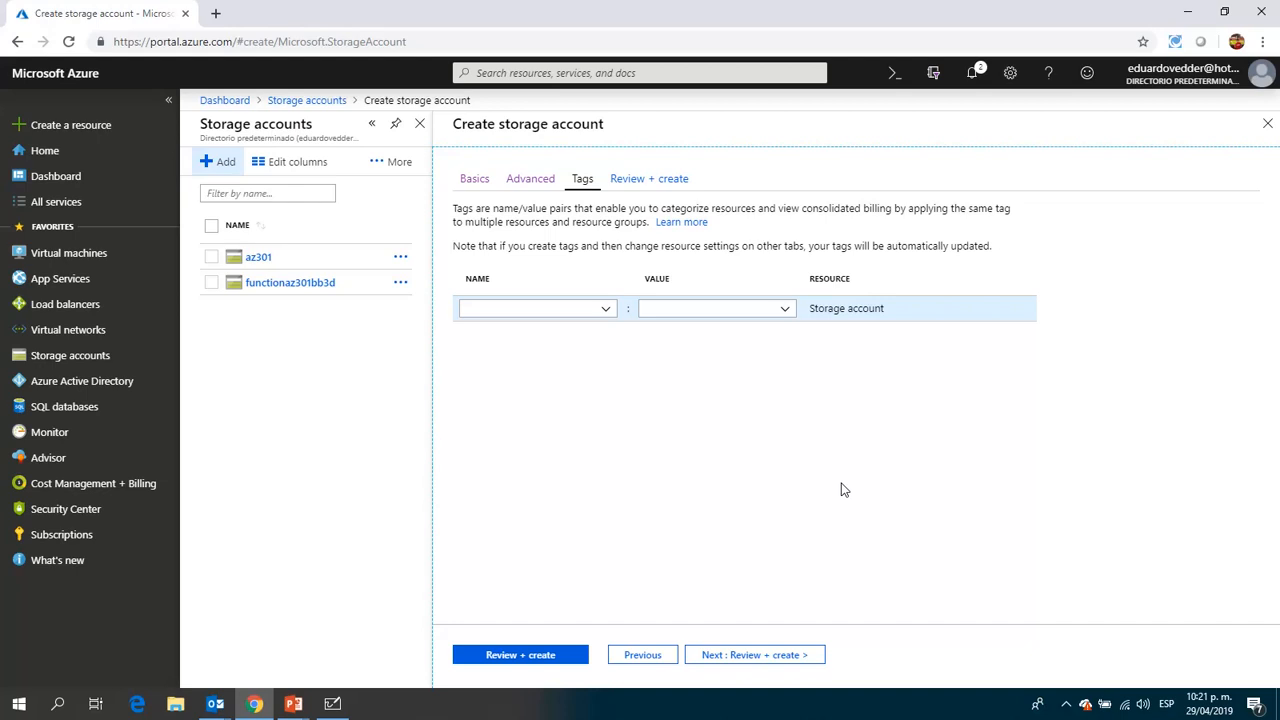
# Proceed to the final review of the storage account's settings and create the account
pyautogui.click(737, 655)
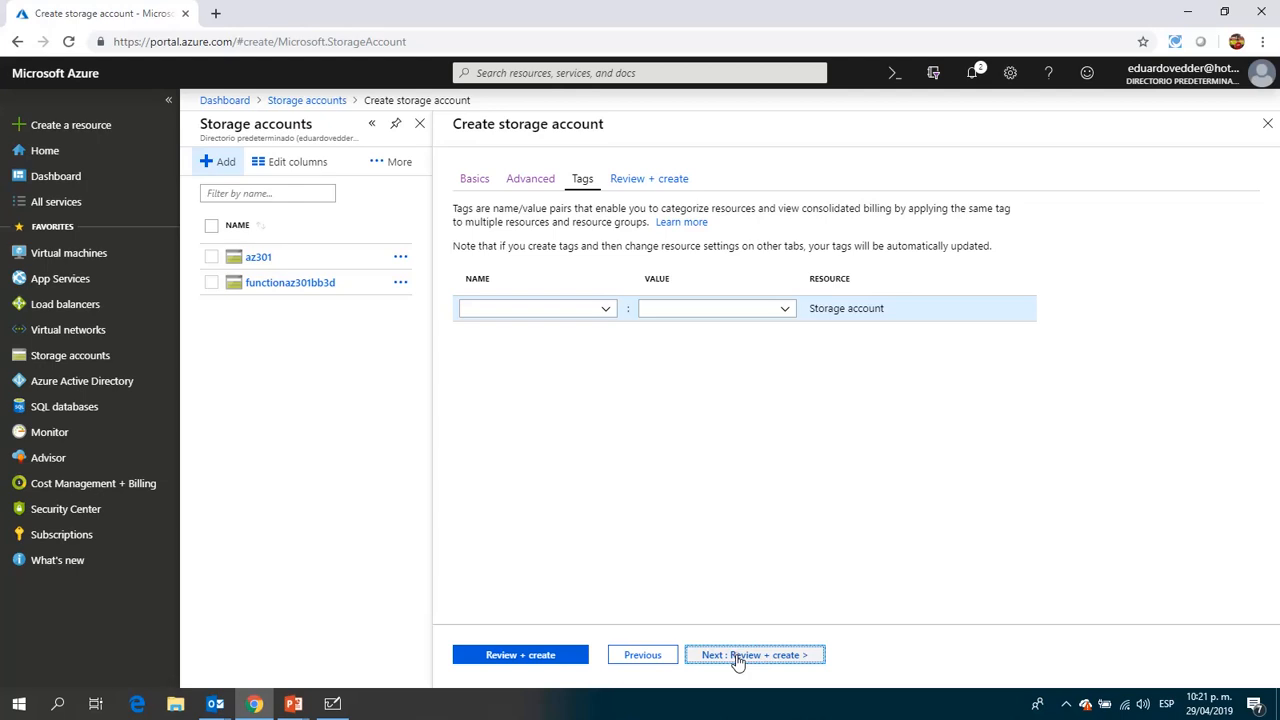
pyautogui.click(737, 655)
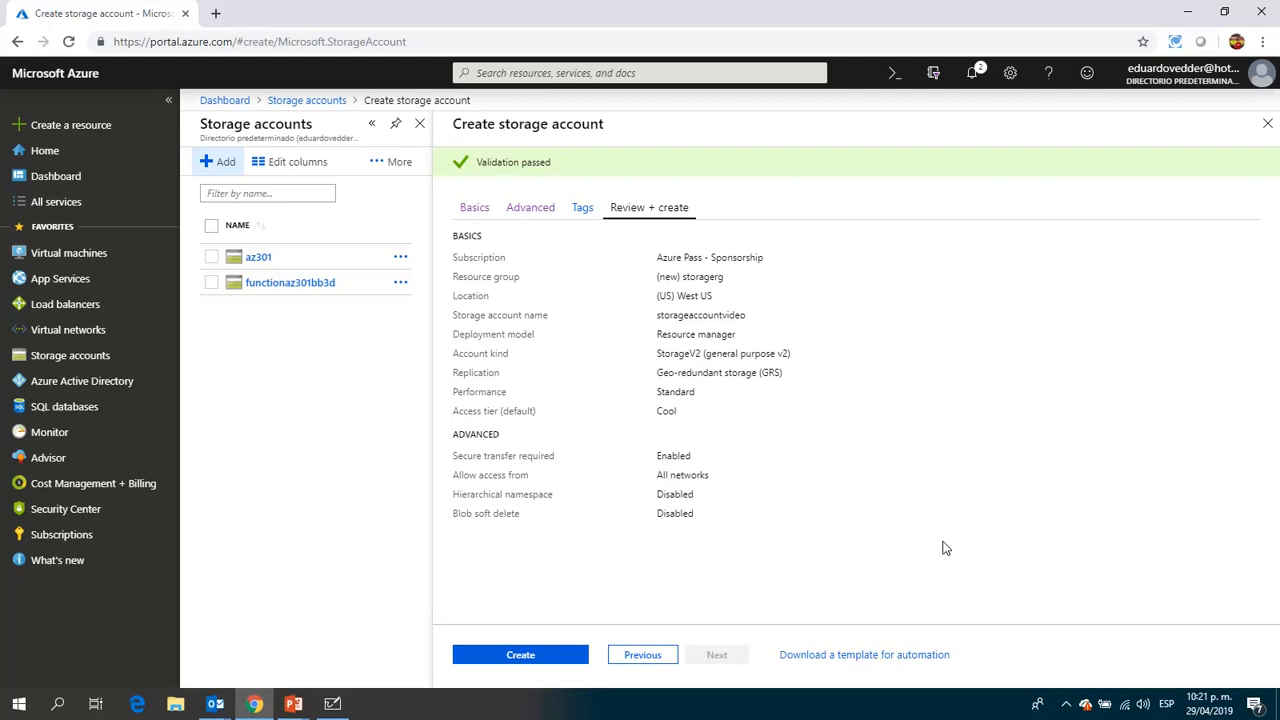
pyautogui.click(488, 257)
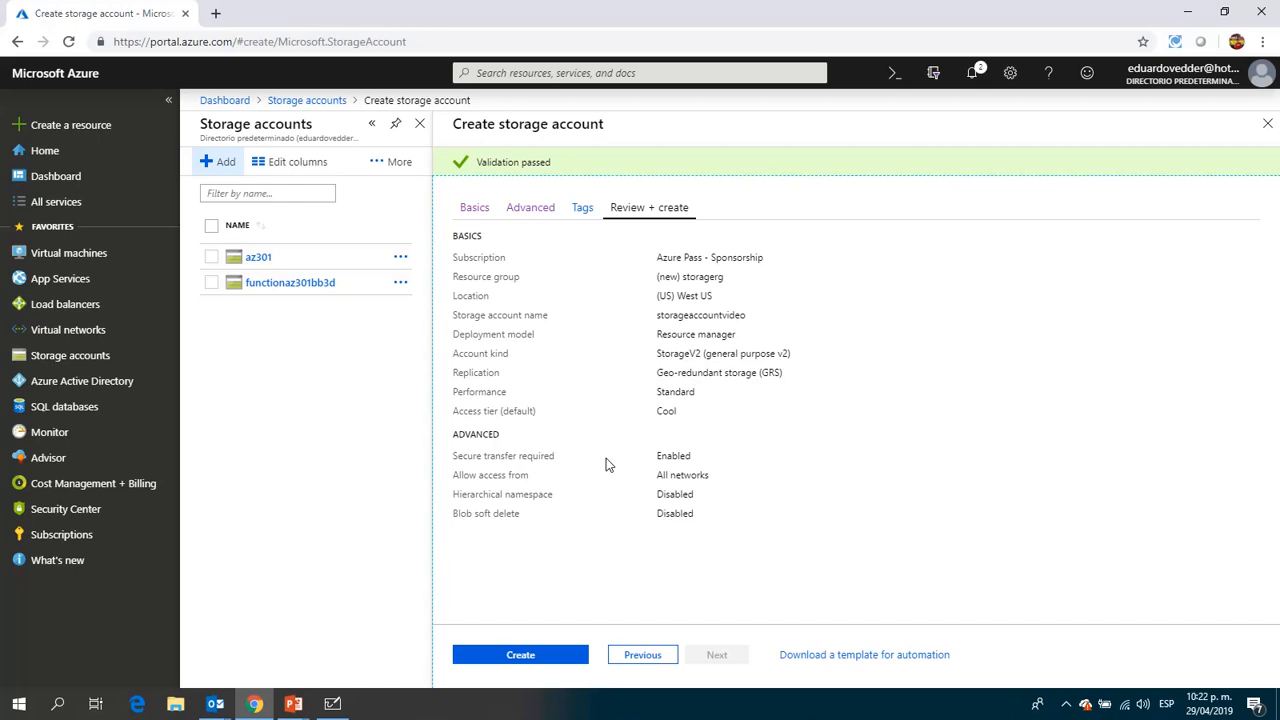
pyautogui.click(521, 657)
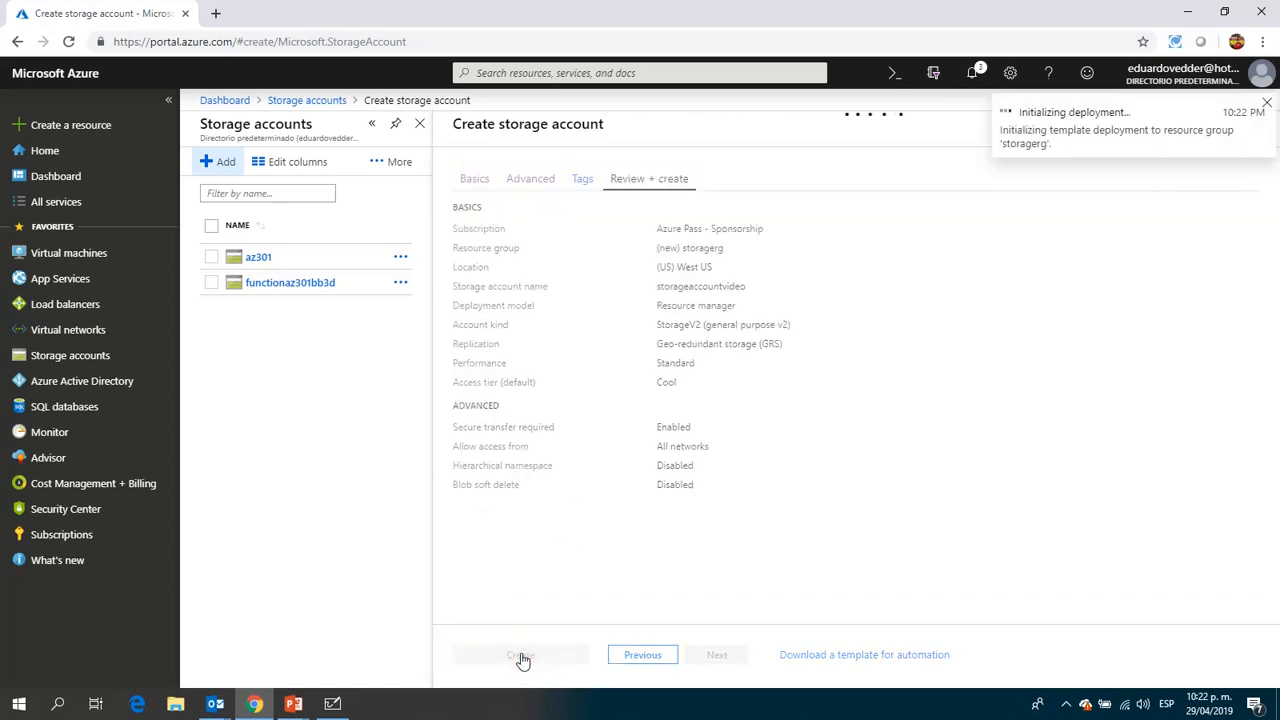